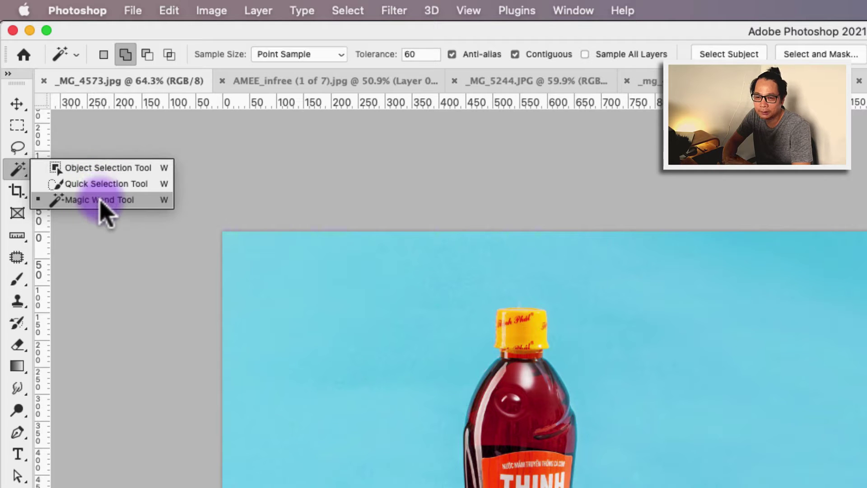
# Step: Set the Magic Wand to New selection mode with a Tolerance of 50
pyautogui.click(101, 201)
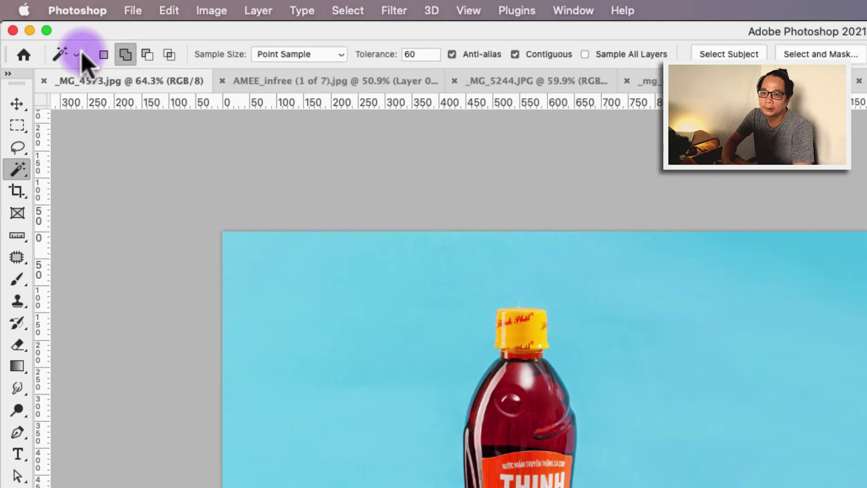
pyautogui.click(103, 55)
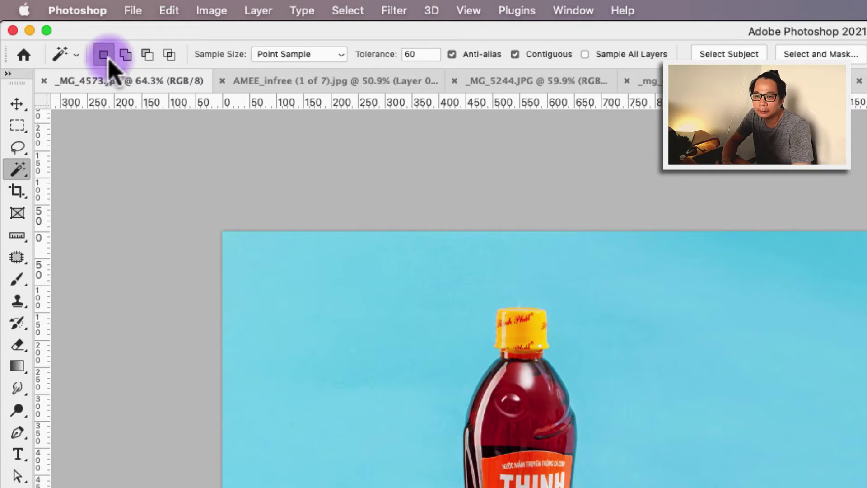
pyautogui.click(147, 55)
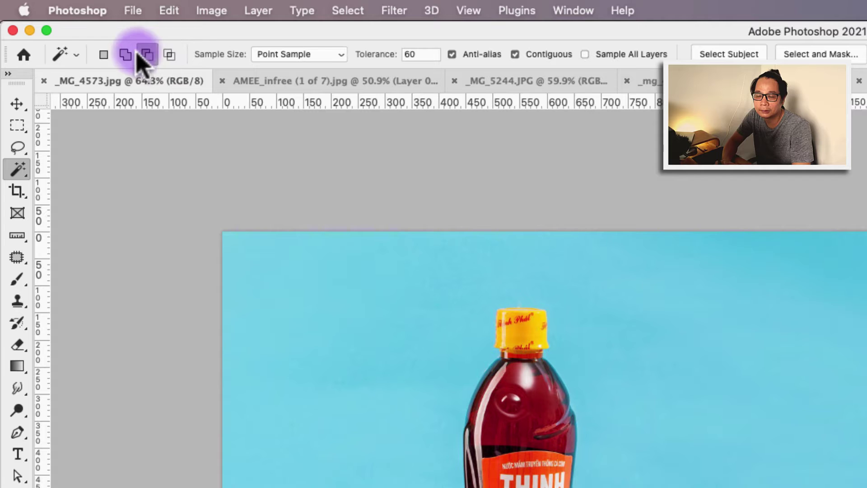
pyautogui.click(103, 55)
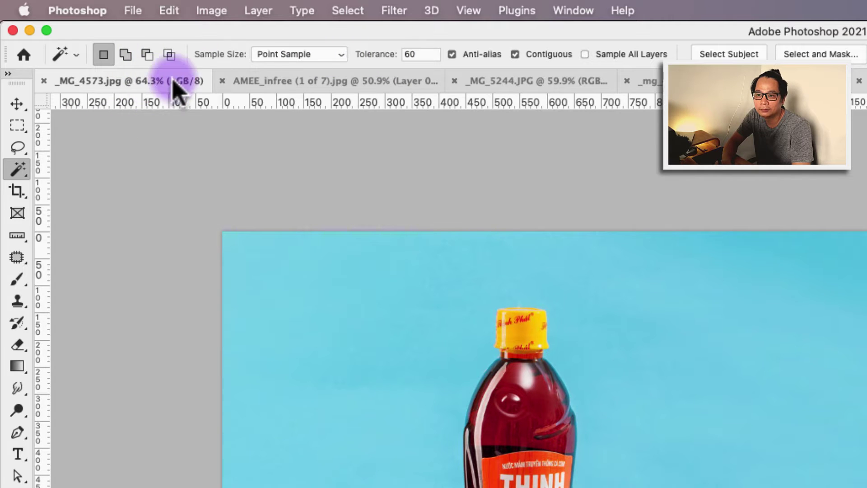
pyautogui.doubleClick(423, 54)
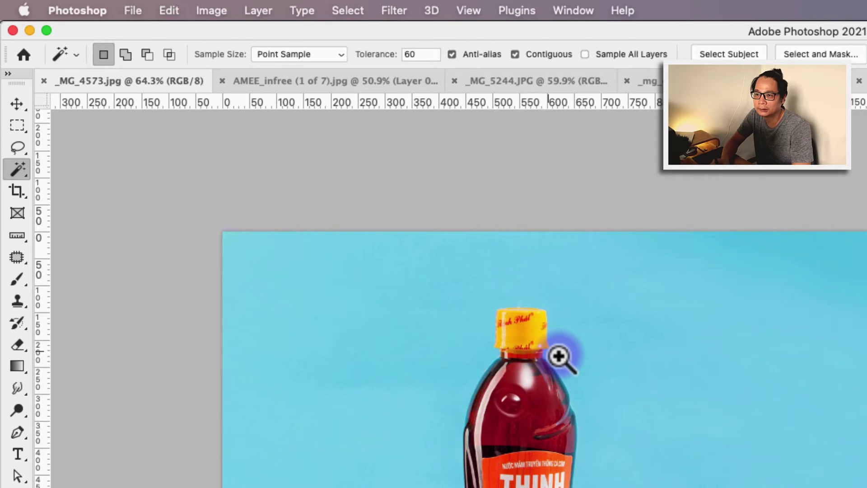
pyautogui.moveTo(561, 355); pyautogui.dragTo(572, 353)
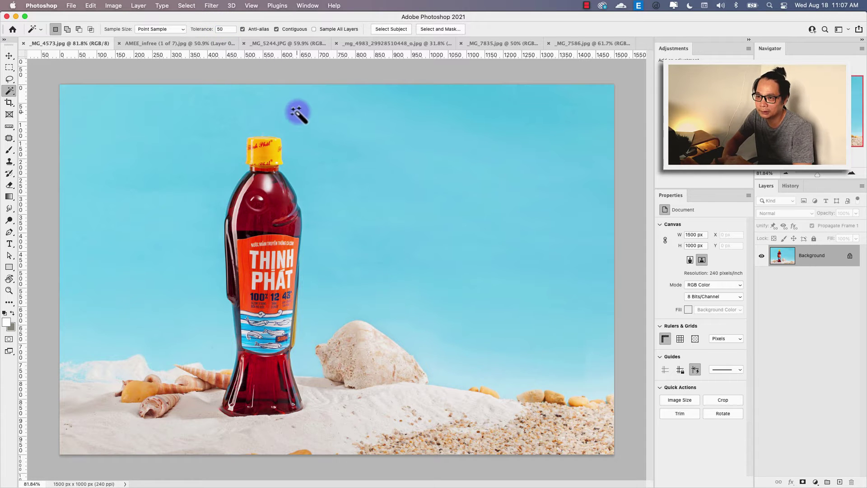
pyautogui.click(384, 173)
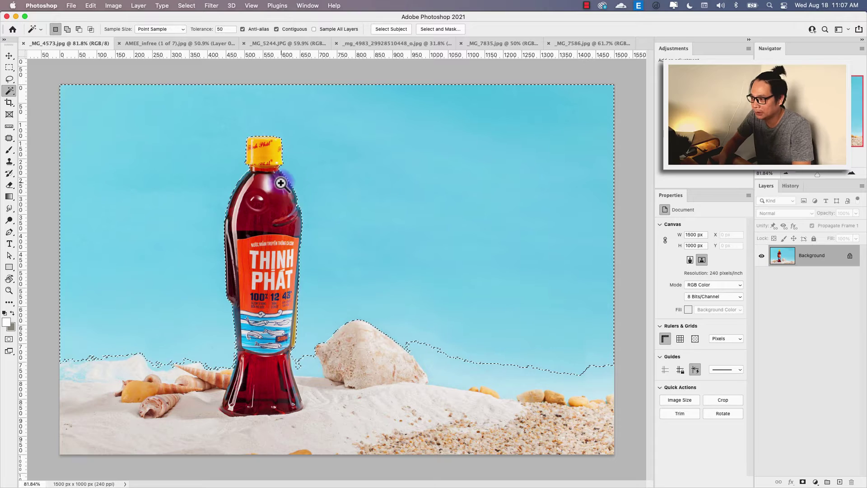
pyautogui.scroll(3, 271, 159)
pyautogui.scroll(-3, 272, 158)
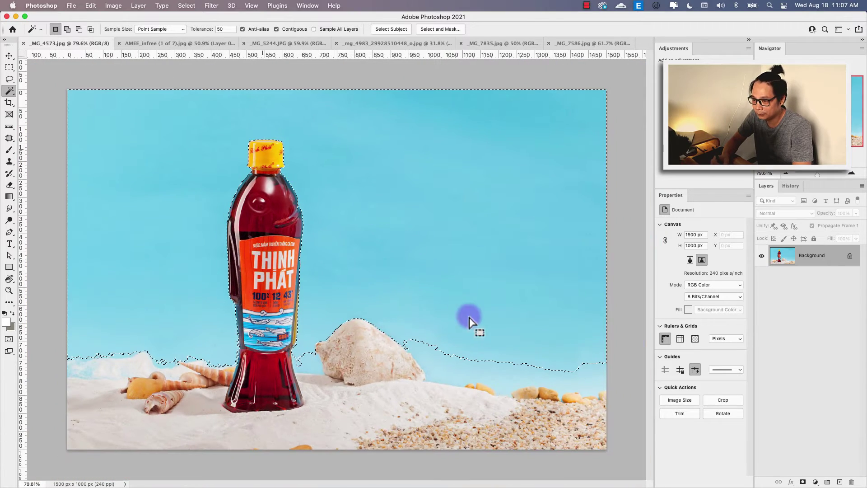
pyautogui.scroll(2, 481, 366)
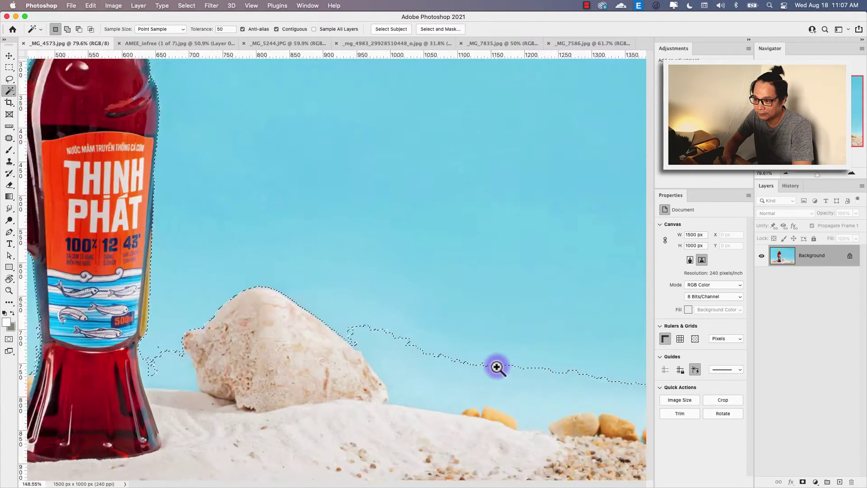
pyautogui.scroll(2, 498, 366)
pyautogui.hscroll(-4, 403, 264)
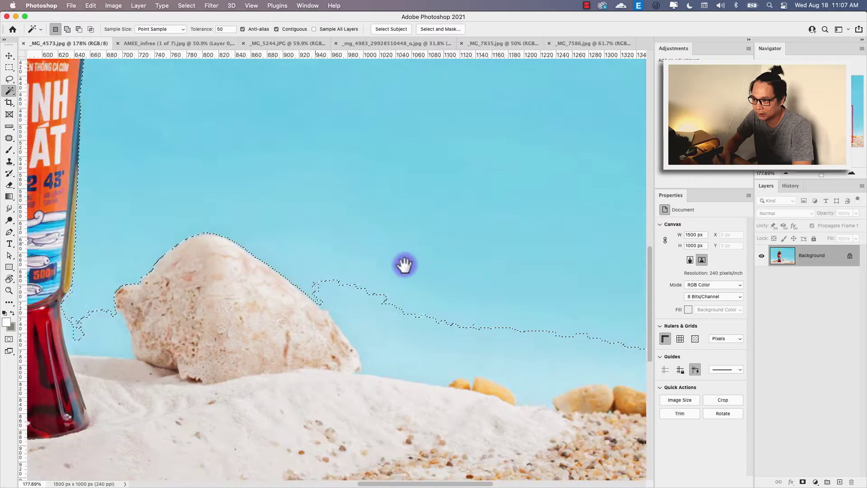
pyautogui.hscroll(-10, 347, 177)
pyautogui.scroll(5, 347, 177)
pyautogui.scroll(1, 310, 89)
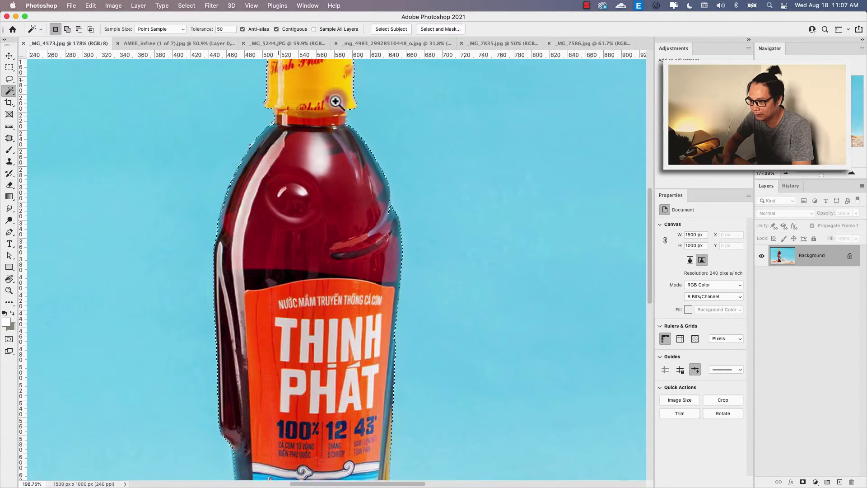
pyautogui.scroll(2, 335, 100)
pyautogui.scroll(2, 362, 181)
pyautogui.hscroll(-1, 362, 181)
pyautogui.scroll(-3, 332, 300)
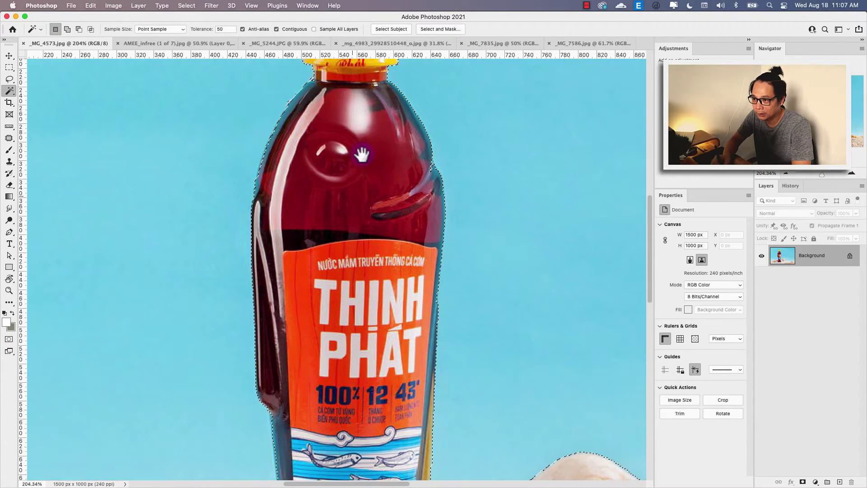
pyautogui.scroll(-6, 343, 244)
pyautogui.scroll(-1, 388, 278)
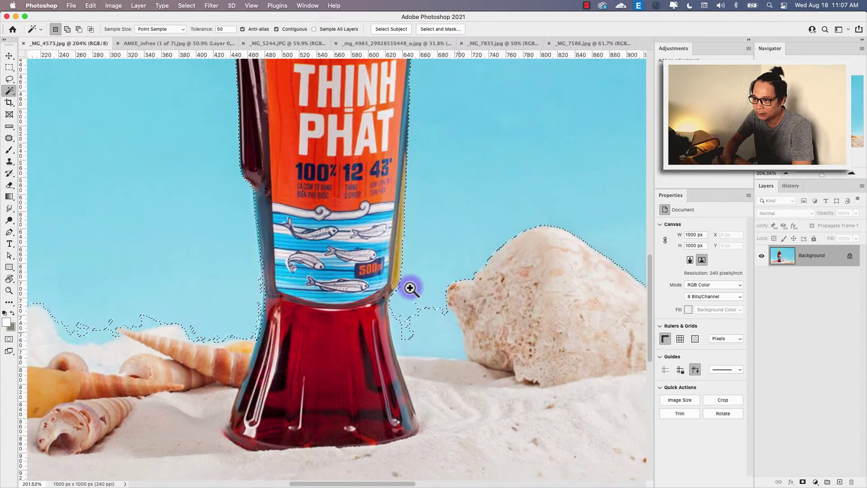
pyautogui.hscroll(3, 384, 262)
pyautogui.scroll(-2, 339, 238)
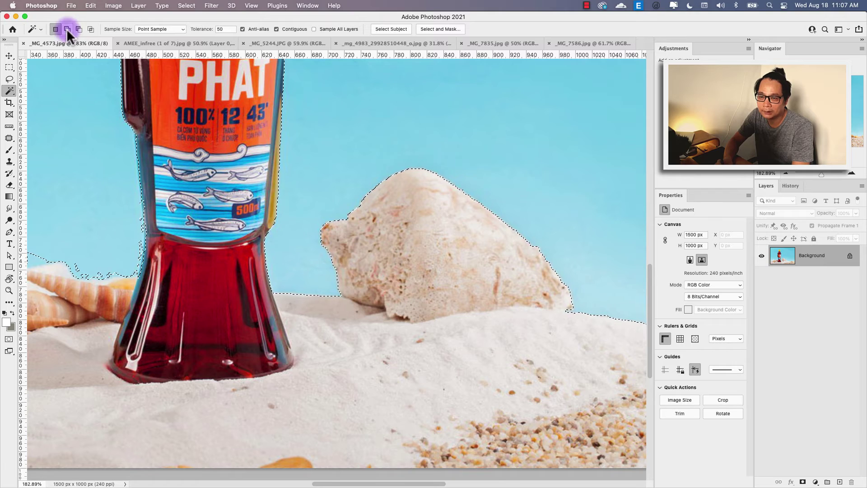
pyautogui.moveTo(409, 204)
pyautogui.mouseDown()
pyautogui.moveTo(382, 194)
pyautogui.moveTo(409, 227)
pyautogui.moveTo(480, 259)
pyautogui.moveTo(382, 254)
pyautogui.mouseUp()
pyautogui.moveTo(37, 199)
pyautogui.mouseDown()
pyautogui.moveTo(232, 193)
pyautogui.moveTo(469, 236)
pyautogui.mouseUp()
pyautogui.moveTo(230, 208)
pyautogui.mouseDown()
pyautogui.moveTo(464, 222)
pyautogui.moveTo(387, 269)
pyautogui.mouseUp()
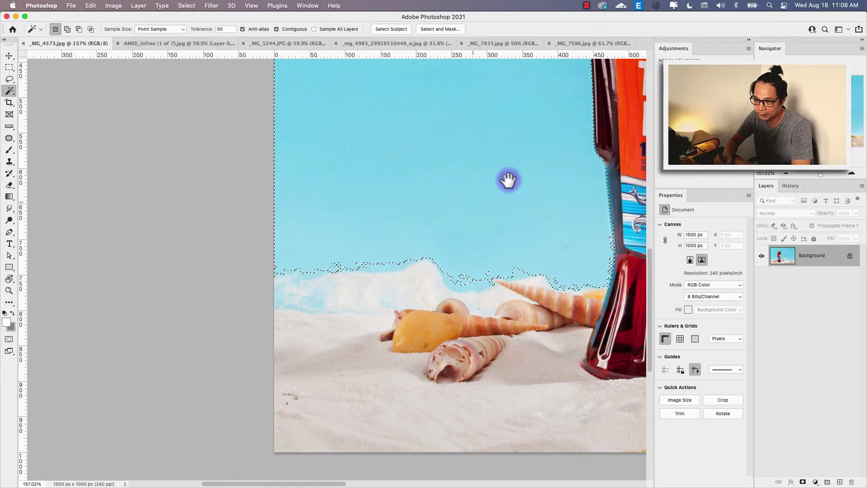
pyautogui.moveTo(509, 180); pyautogui.dragTo(304, 244)
pyautogui.moveTo(412, 133)
pyautogui.mouseDown()
pyautogui.moveTo(364, 252)
pyautogui.moveTo(387, 252)
pyautogui.moveTo(341, 240)
pyautogui.moveTo(324, 223)
pyautogui.mouseUp()
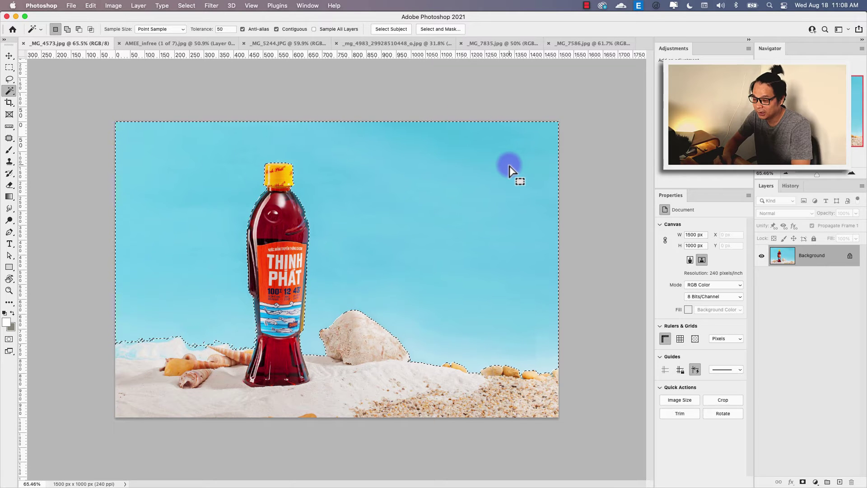
pyautogui.press('shift')
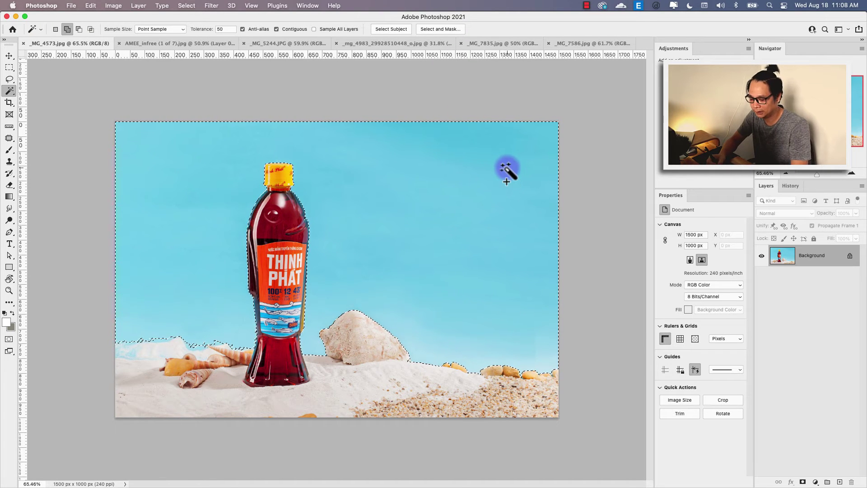
pyautogui.hotkey('shift', 'F6')
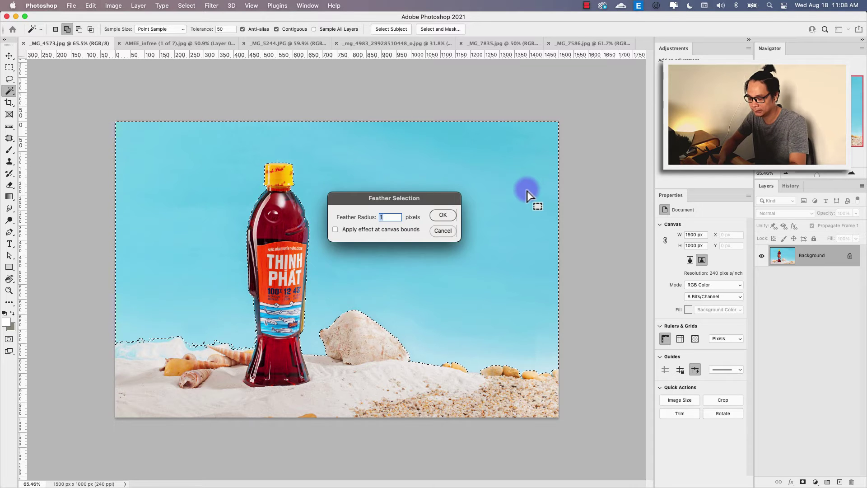
pyautogui.press('Escape')
pyautogui.hotkey('ctrl', 'j')
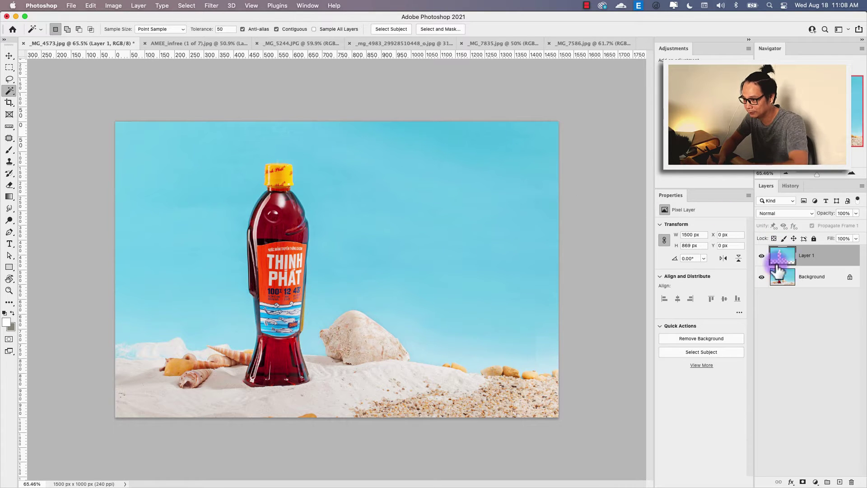
pyautogui.hotkey('ctrl', 'z')
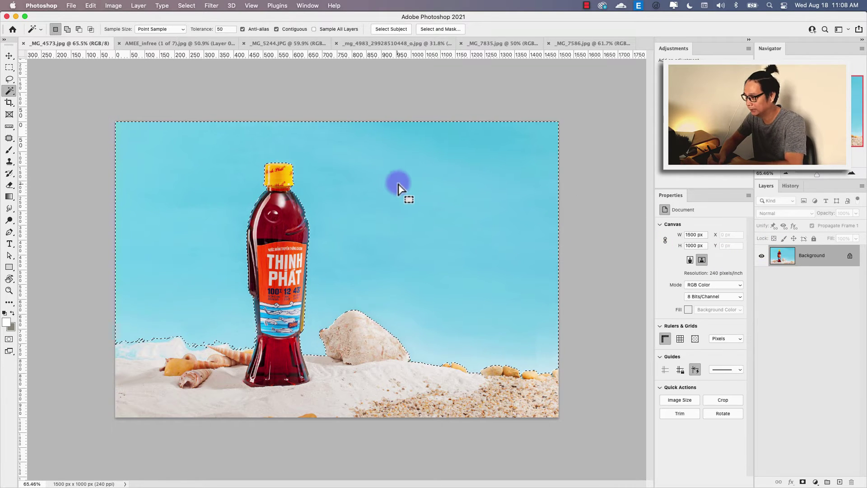
pyautogui.hotkey('ctrl', 'd')
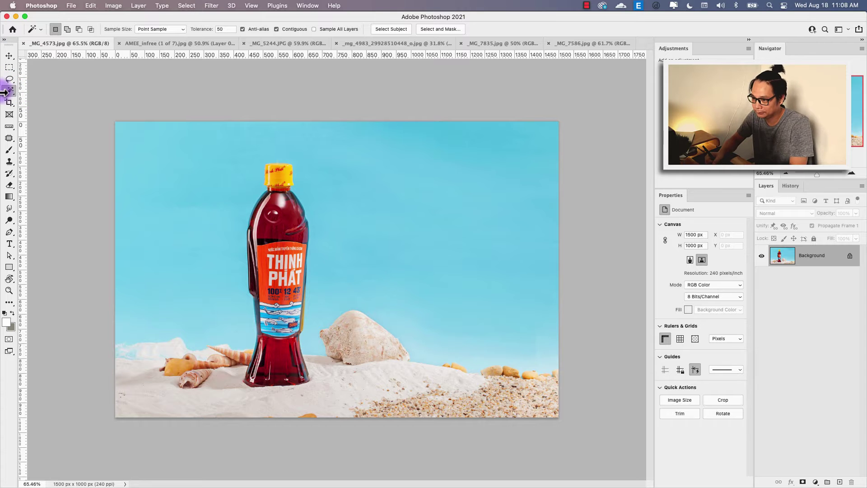
# Step: Paint over the sky around the bottle with a resized Quick Selection brush
pyautogui.rightClick(9, 91)
pyautogui.click(39, 98)
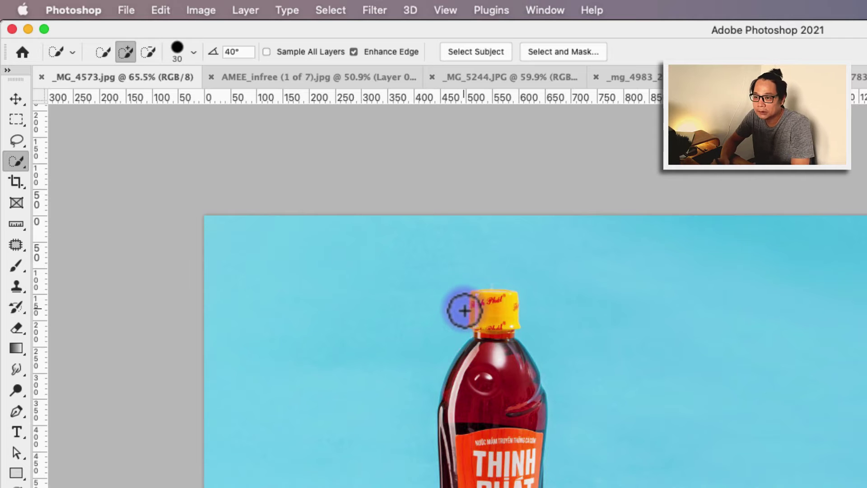
pyautogui.press(']')
pyautogui.press(']')
pyautogui.press(']')
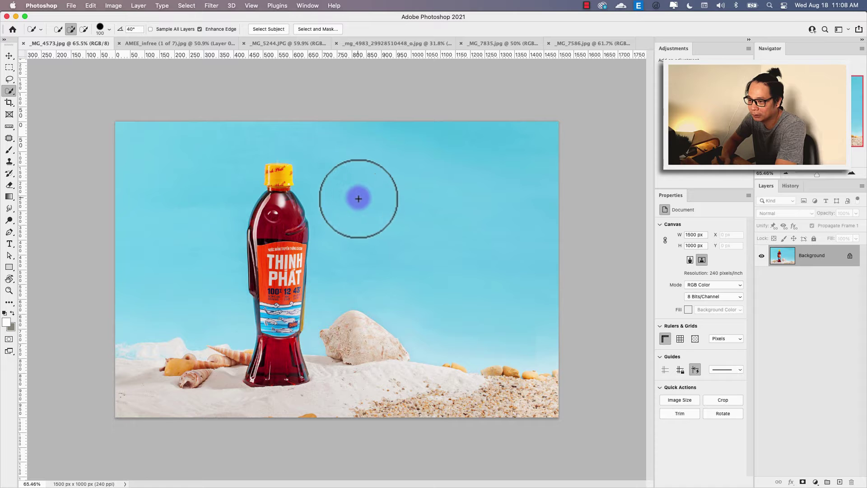
pyautogui.press('[')
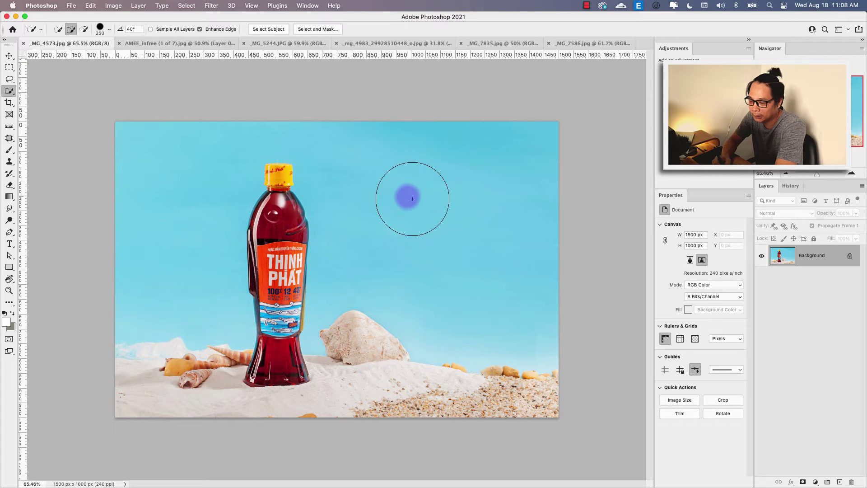
pyautogui.moveTo(460, 227); pyautogui.dragTo(454, 247)
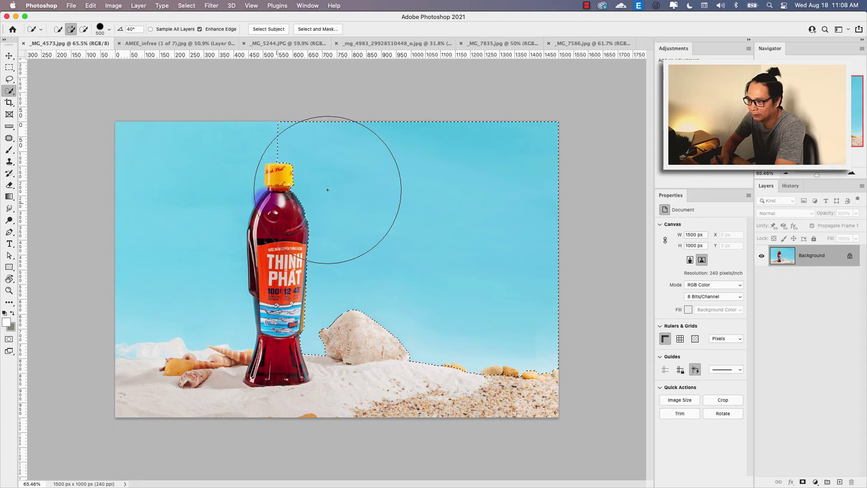
pyautogui.press('[')
pyautogui.press('[')
pyautogui.press('[')
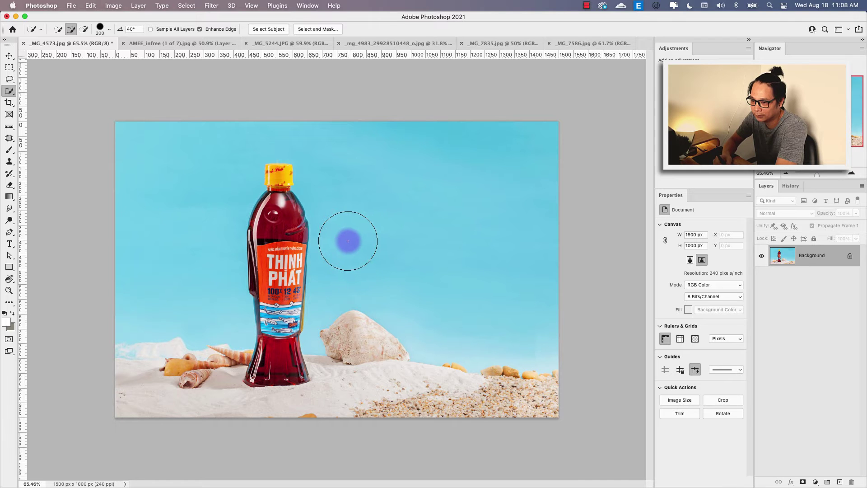
pyautogui.press('[')
pyautogui.press('[')
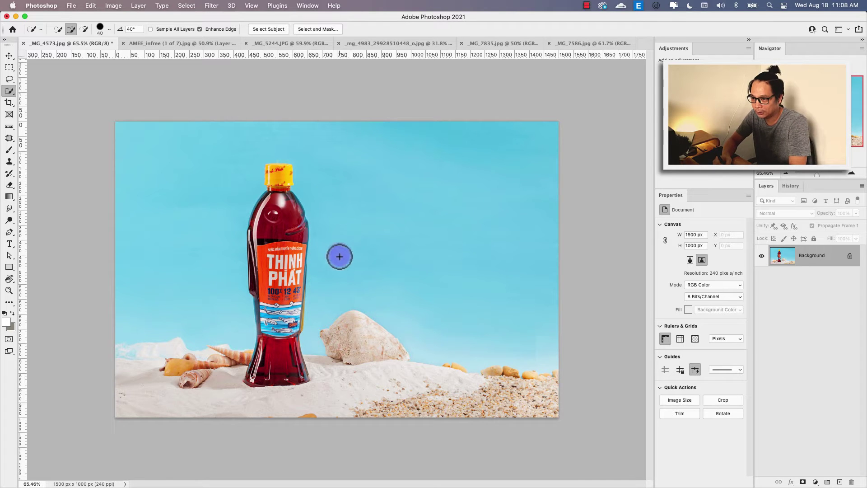
pyautogui.moveTo(336, 288); pyautogui.dragTo(344, 202)
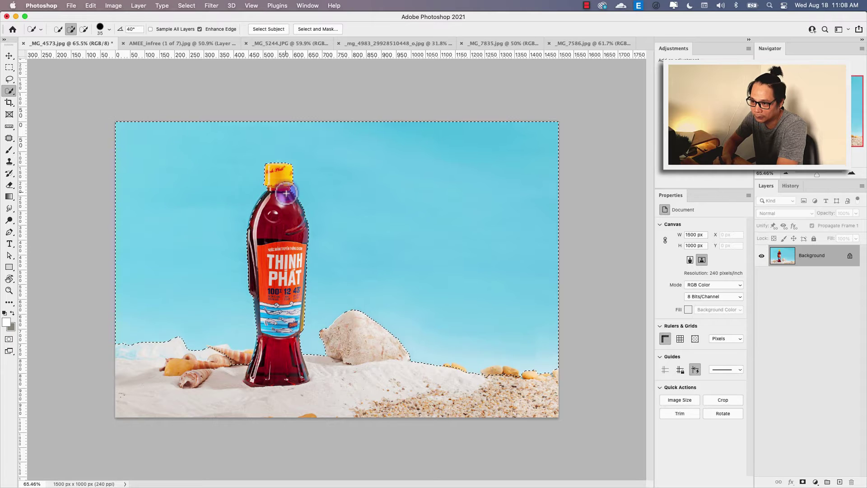
# Step: Zoom in and scroll around to inspect the edges of the sky selection
pyautogui.press('super+0')
pyautogui.scroll(1, 248, 354)
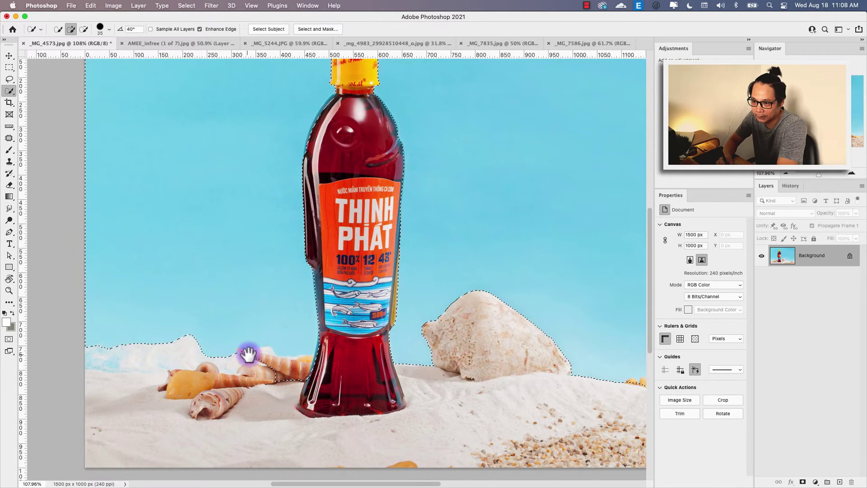
pyautogui.scroll(2, 327, 302)
pyautogui.scroll(2, 302, 307)
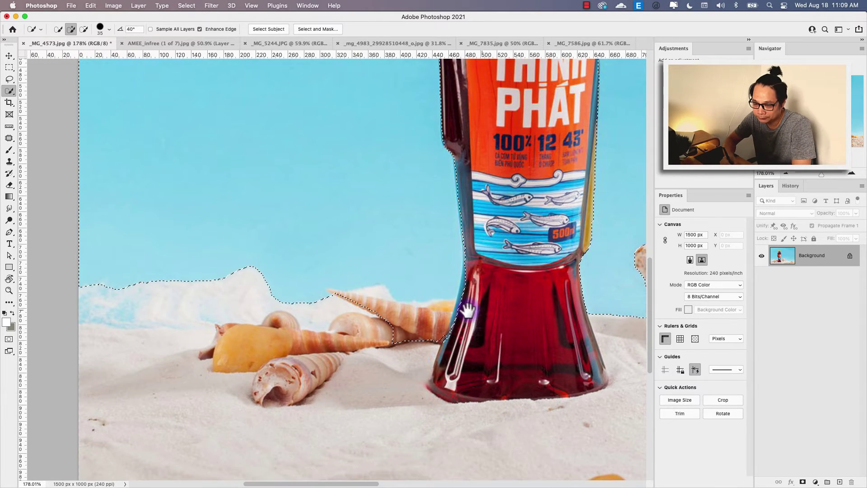
pyautogui.hscroll(5, 320, 262)
pyautogui.hscroll(2, 457, 234)
pyautogui.hscroll(-3, 329, 232)
pyautogui.hscroll(-2, 461, 294)
pyautogui.scroll(5, 311, 179)
pyautogui.hscroll(-2, 333, 112)
pyautogui.scroll(2, 370, 252)
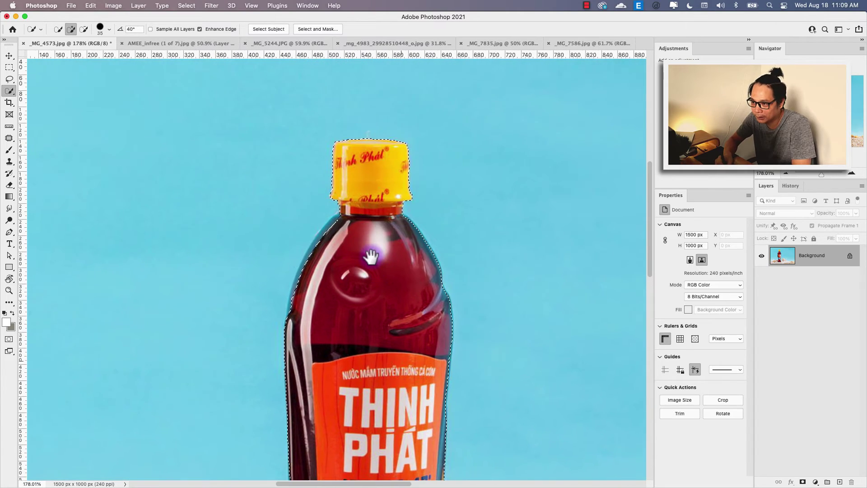
pyautogui.scroll(-1, 408, 184)
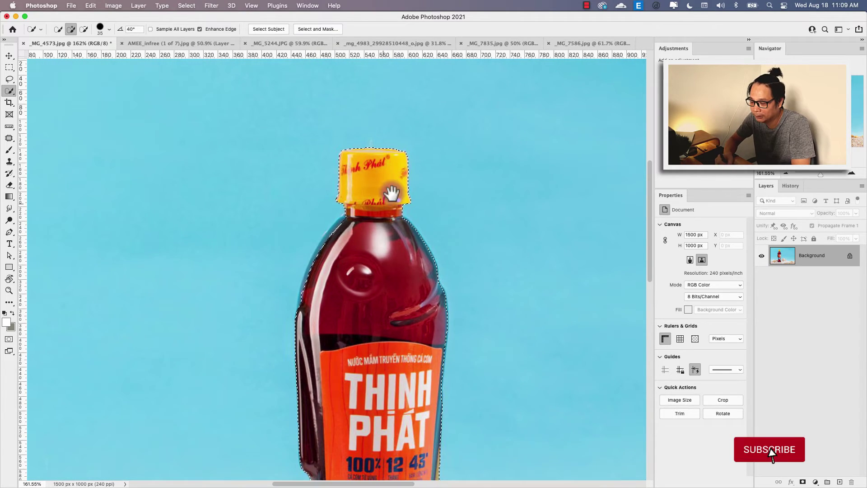
pyautogui.scroll(3, 315, 245)
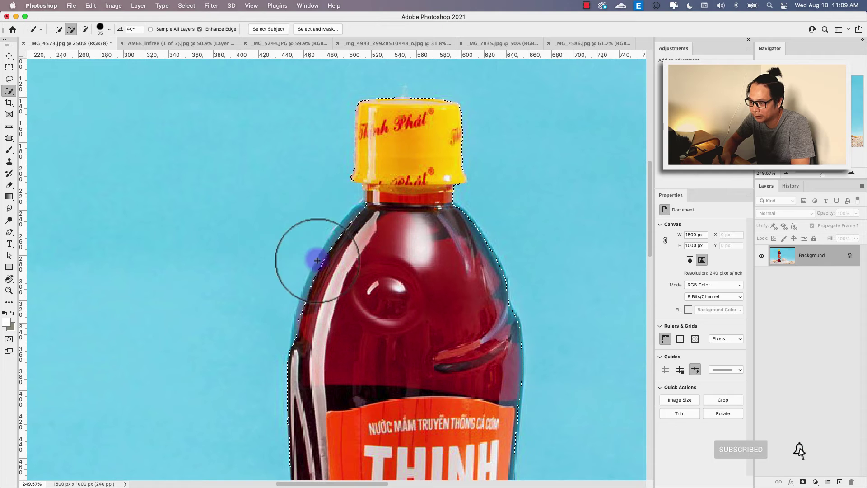
# Step: Lasso-subtract the bottle's left edge and nearby spiral shell from the sky selection
pyautogui.press('l')
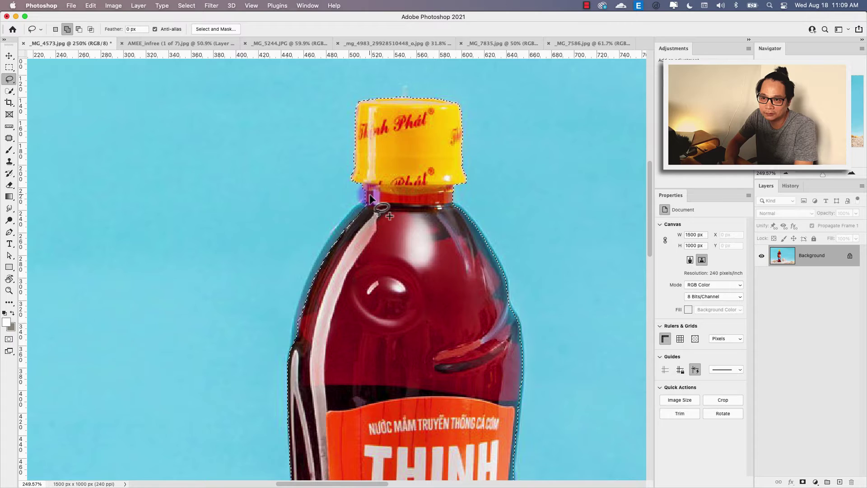
pyautogui.scroll(-5, 384, 208)
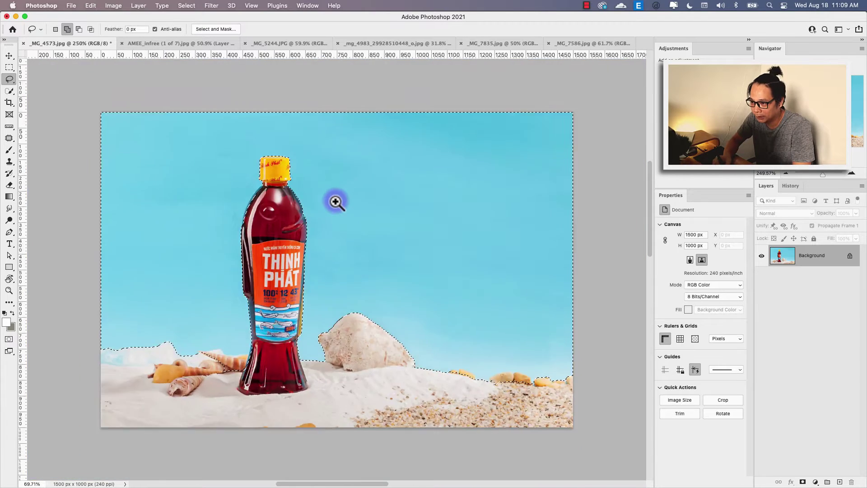
pyautogui.scroll(4, 334, 200)
pyautogui.scroll(2, 374, 220)
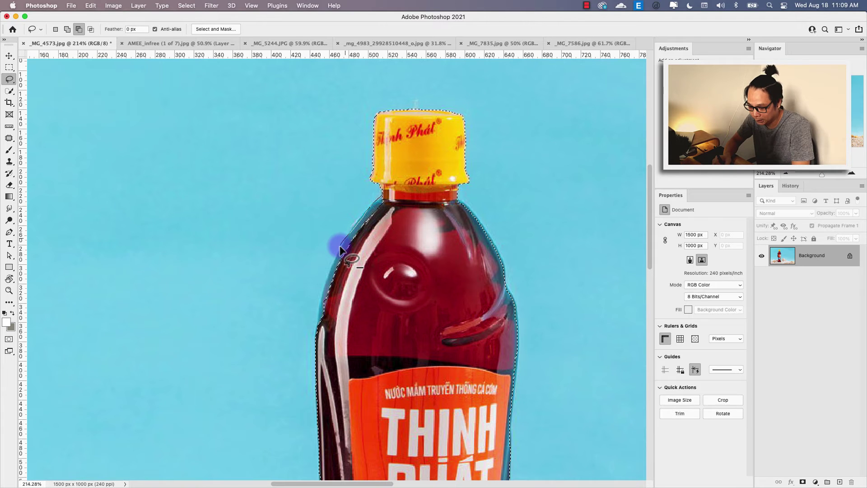
pyautogui.moveTo(340, 246); pyautogui.dragTo(332, 269)
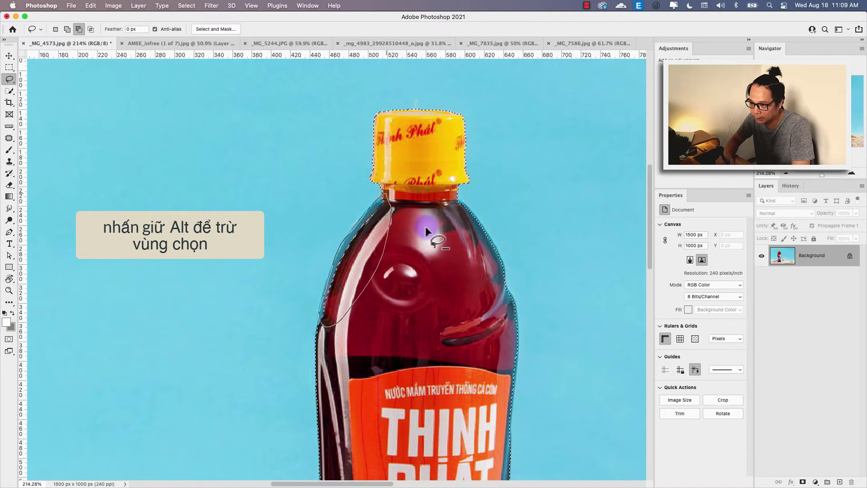
pyautogui.moveTo(425, 228)
pyautogui.mouseDown()
pyautogui.moveTo(400, 226)
pyautogui.moveTo(358, 340)
pyautogui.moveTo(366, 293)
pyautogui.moveTo(396, 269)
pyautogui.mouseUp()
pyautogui.moveTo(345, 217); pyautogui.dragTo(364, 291)
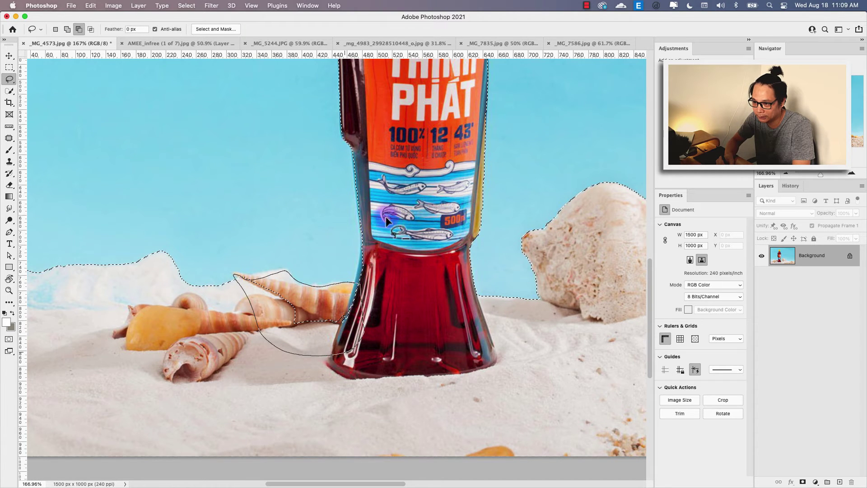
pyautogui.moveTo(441, 271)
pyautogui.mouseDown()
pyautogui.moveTo(388, 262)
pyautogui.moveTo(406, 266)
pyautogui.moveTo(438, 249)
pyautogui.mouseUp()
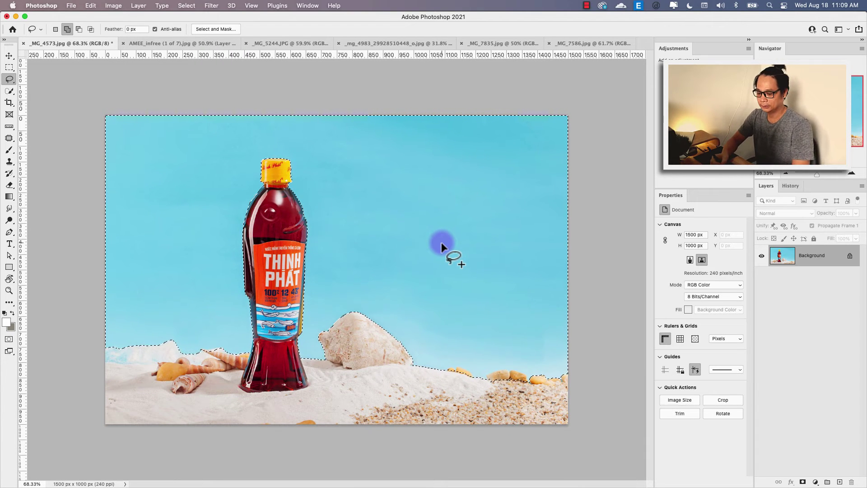
# Step: Deselect, then box the whole bottle using Object Selection in Rectangle mode
pyautogui.press('super+d')
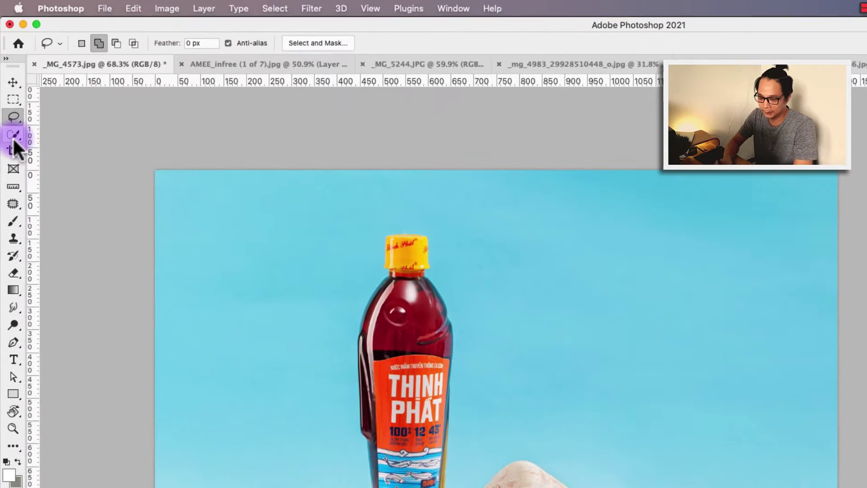
pyautogui.click(9, 91)
pyautogui.rightClick(15, 145)
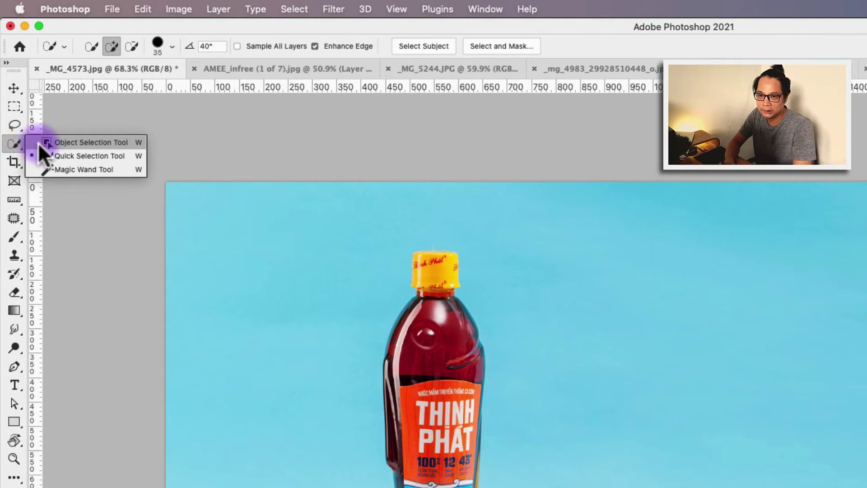
pyautogui.click(67, 142)
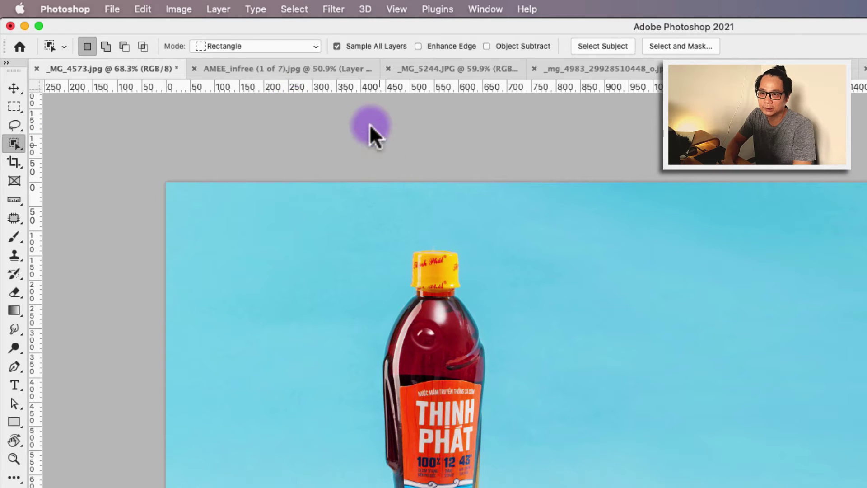
pyautogui.click(226, 47)
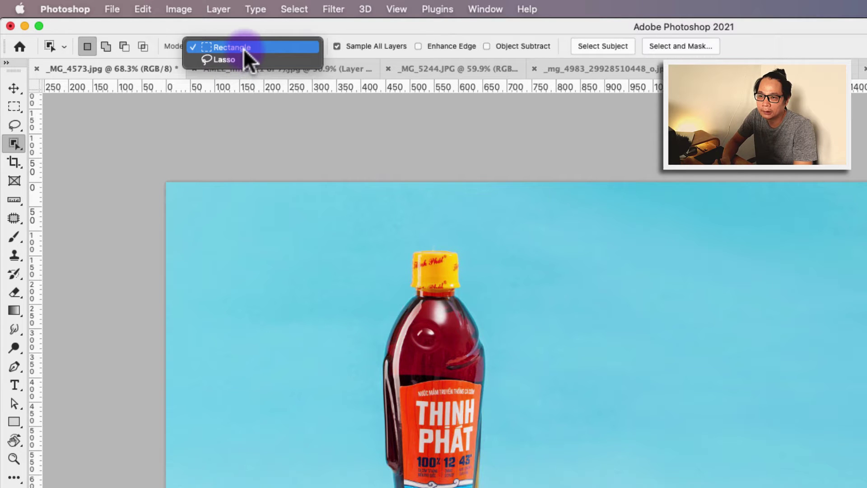
pyautogui.click(244, 47)
pyautogui.moveTo(304, 218)
pyautogui.mouseDown()
pyautogui.moveTo(450, 354)
pyautogui.moveTo(321, 404)
pyautogui.mouseUp()
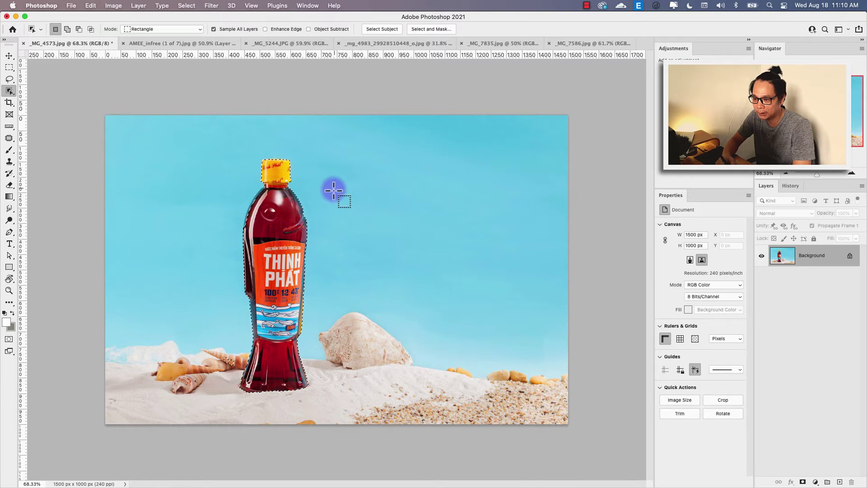
# Step: Zoom and pan around the bottle to check the selection edges
pyautogui.moveTo(238, 204); pyautogui.dragTo(281, 203)
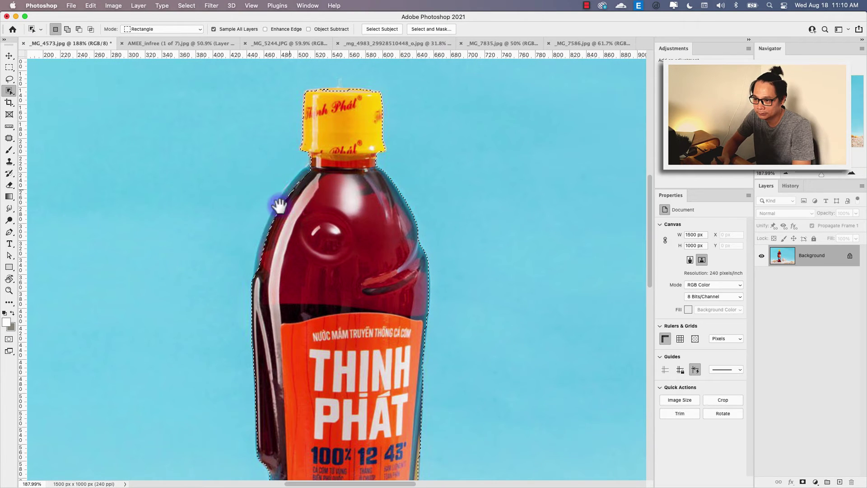
pyautogui.moveTo(317, 242); pyautogui.dragTo(341, 136)
pyautogui.moveTo(333, 281)
pyautogui.mouseDown()
pyautogui.moveTo(333, 187)
pyautogui.moveTo(325, 284)
pyautogui.mouseUp()
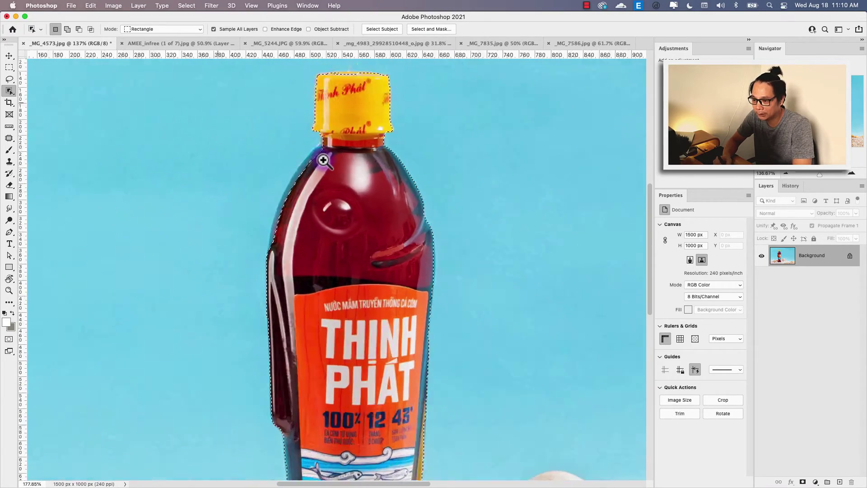
pyautogui.moveTo(320, 165); pyautogui.dragTo(303, 152)
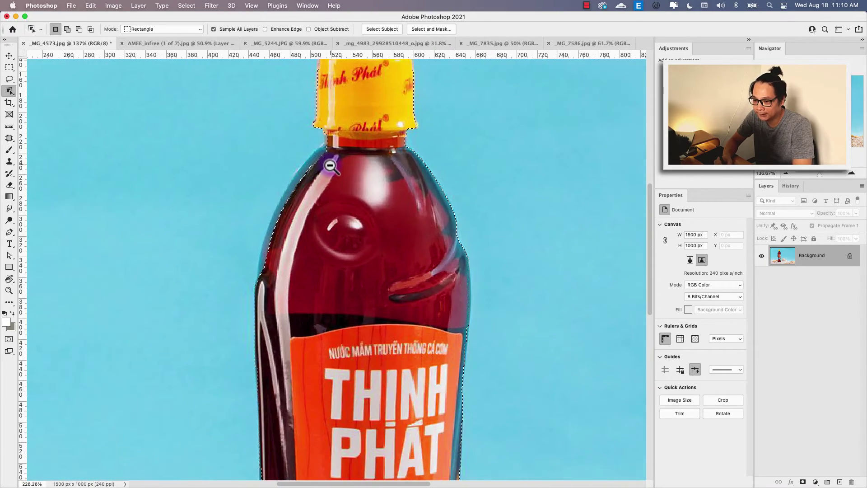
pyautogui.scroll(-3, 303, 152)
pyautogui.scroll(5, 302, 151)
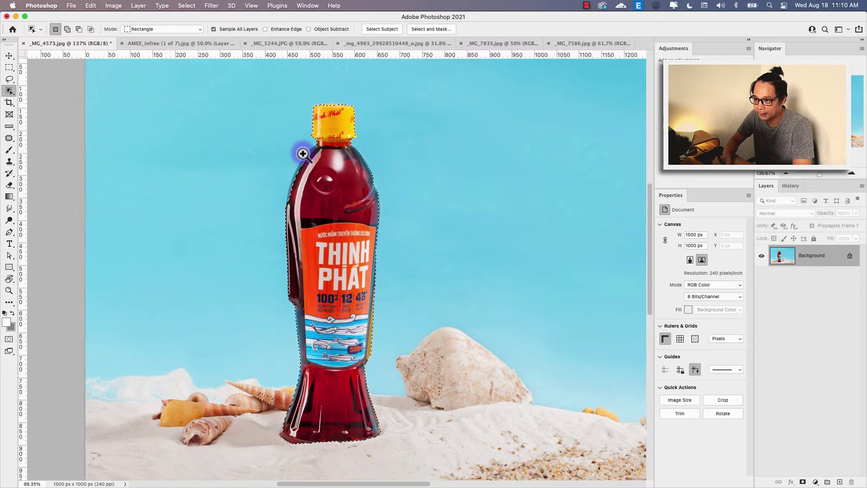
pyautogui.scroll(-2, 304, 151)
pyautogui.scroll(-3, 307, 155)
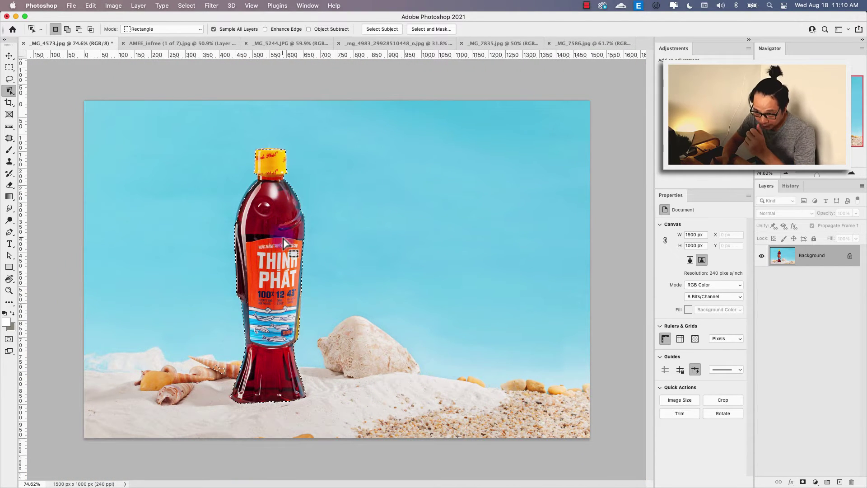
pyautogui.scroll(2, 234, 185)
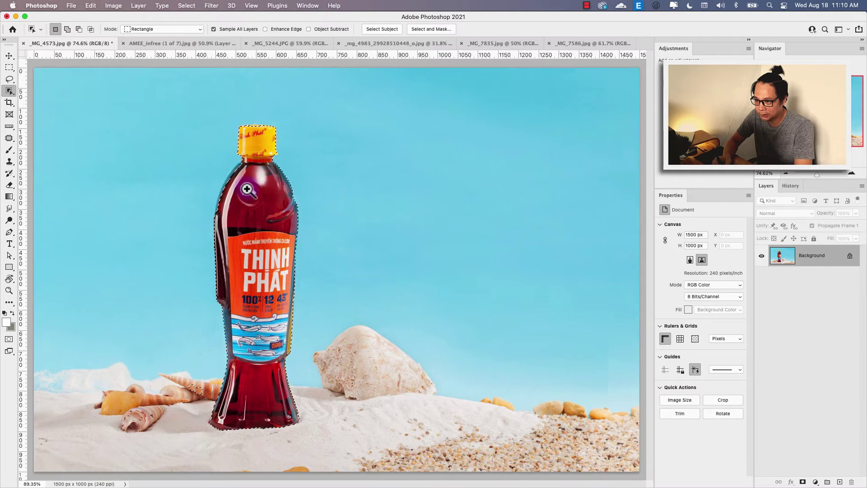
pyautogui.scroll(-1, 246, 189)
pyautogui.click(174, 29)
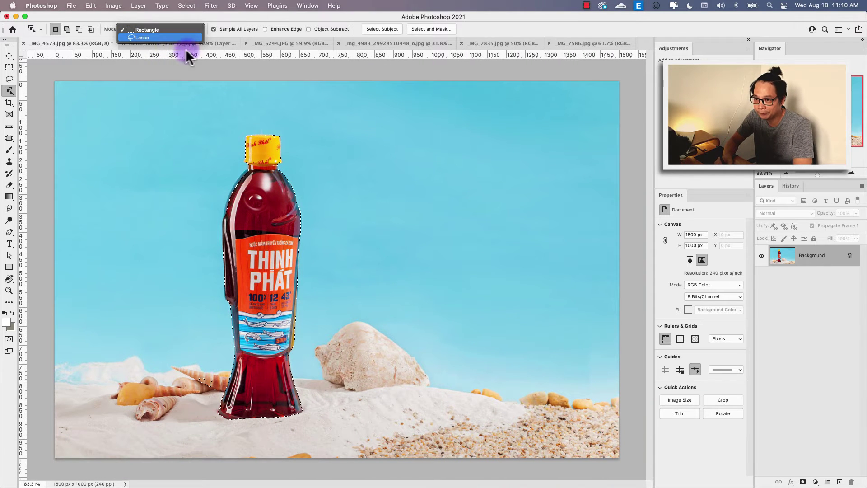
# Step: Select the bottle by tracing a loose outline in Object Selection Lasso mode
pyautogui.click(178, 39)
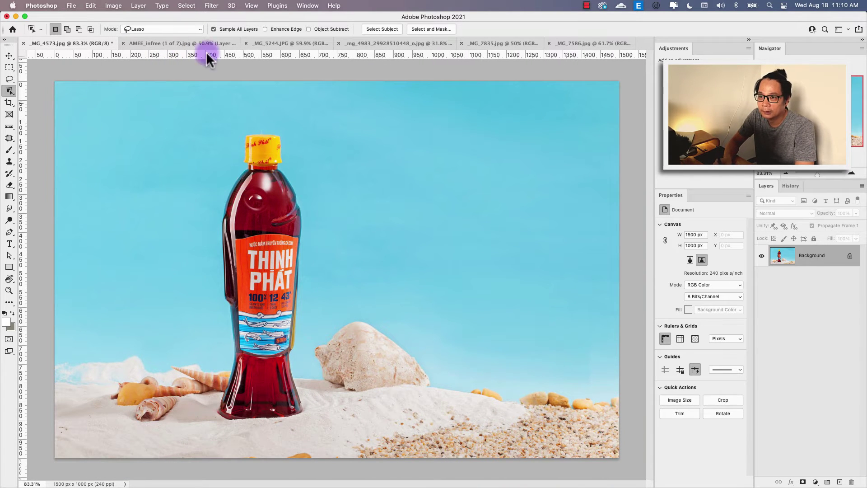
pyautogui.moveTo(226, 132); pyautogui.dragTo(216, 371)
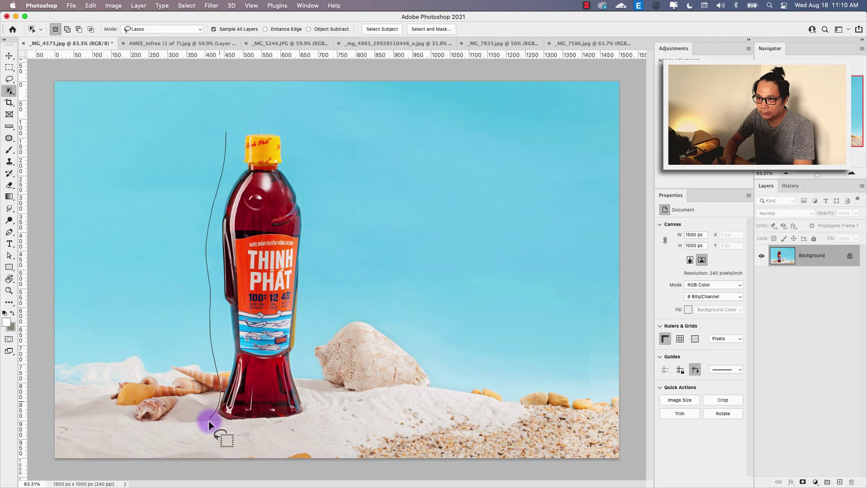
pyautogui.moveTo(310, 428)
pyautogui.mouseDown()
pyautogui.moveTo(306, 294)
pyautogui.moveTo(325, 178)
pyautogui.mouseUp()
pyautogui.moveTo(282, 95); pyautogui.dragTo(221, 131)
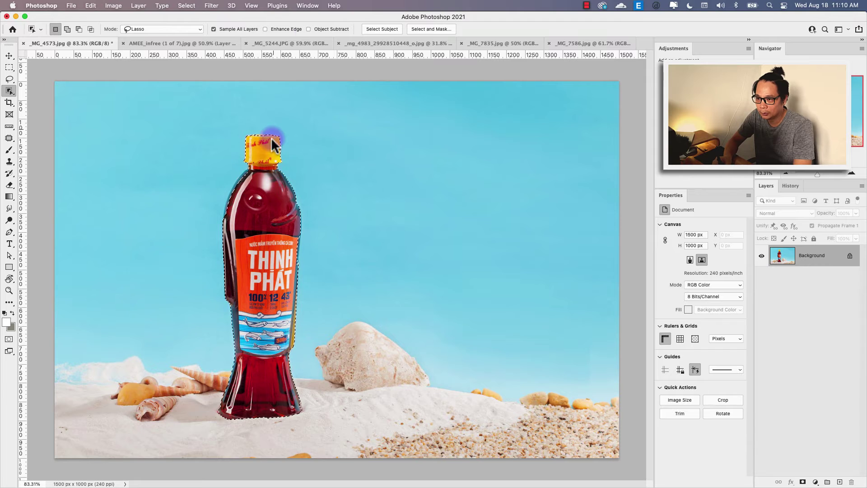
# Step: Inspect the edge, deselect the bottle, and bring up the chairs photo _MG_5244.JPG
pyautogui.moveTo(291, 236); pyautogui.dragTo(324, 277)
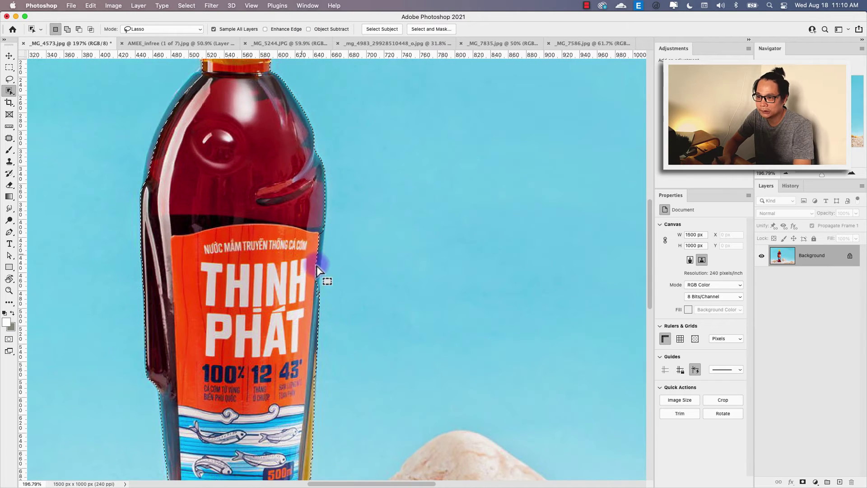
pyautogui.press('super+d')
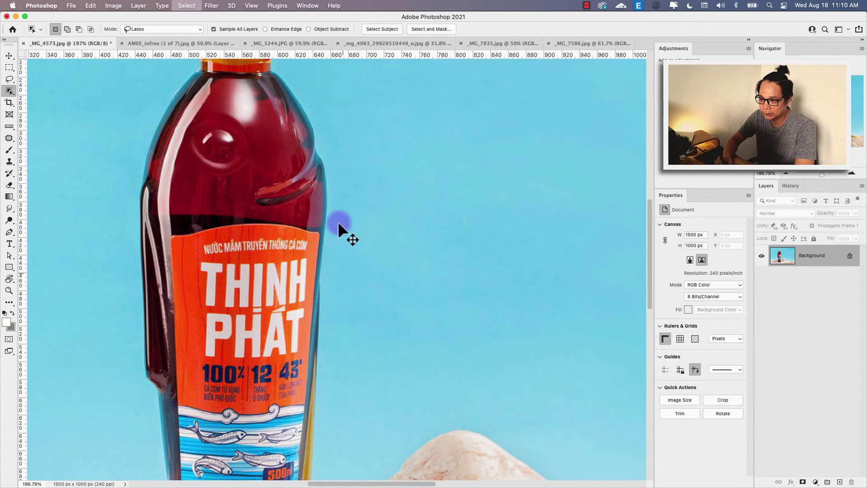
pyautogui.moveTo(369, 206); pyautogui.dragTo(329, 200)
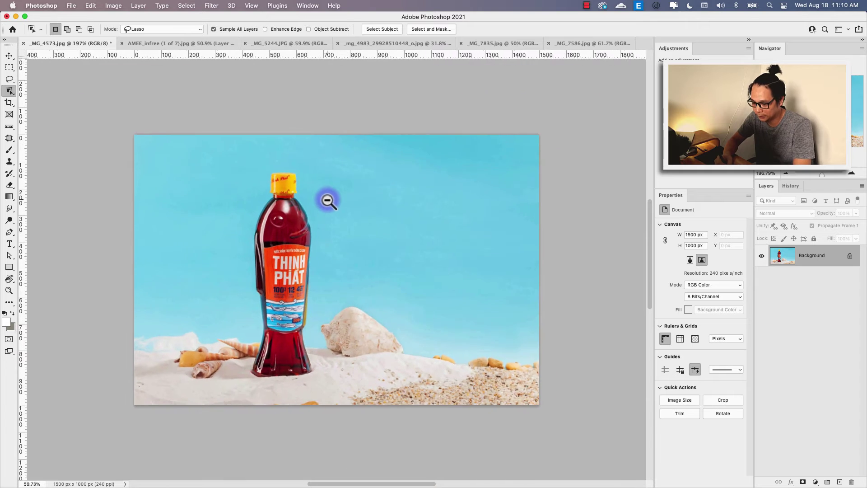
pyautogui.click(260, 46)
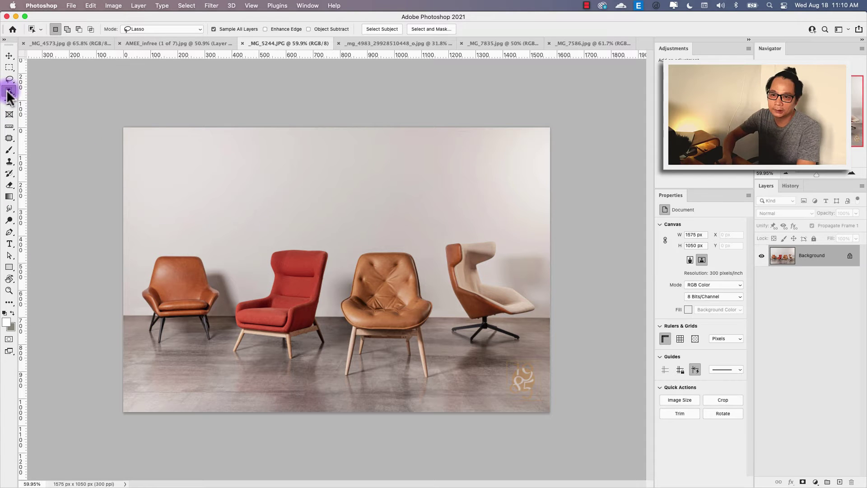
# Step: Auto-select all four chairs with Object Selection in Rectangle mode
pyautogui.rightClick(9, 90)
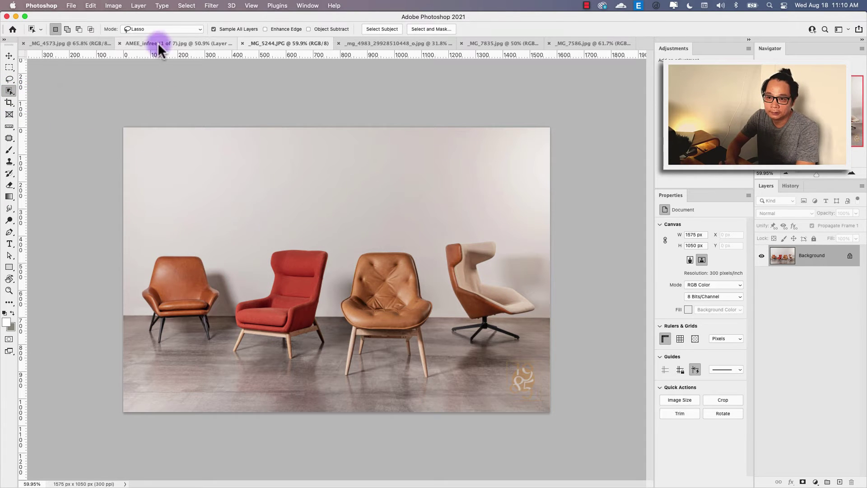
pyautogui.click(162, 29)
pyautogui.click(147, 22)
pyautogui.moveTo(121, 229)
pyautogui.mouseDown()
pyautogui.moveTo(479, 350)
pyautogui.moveTo(514, 402)
pyautogui.mouseUp()
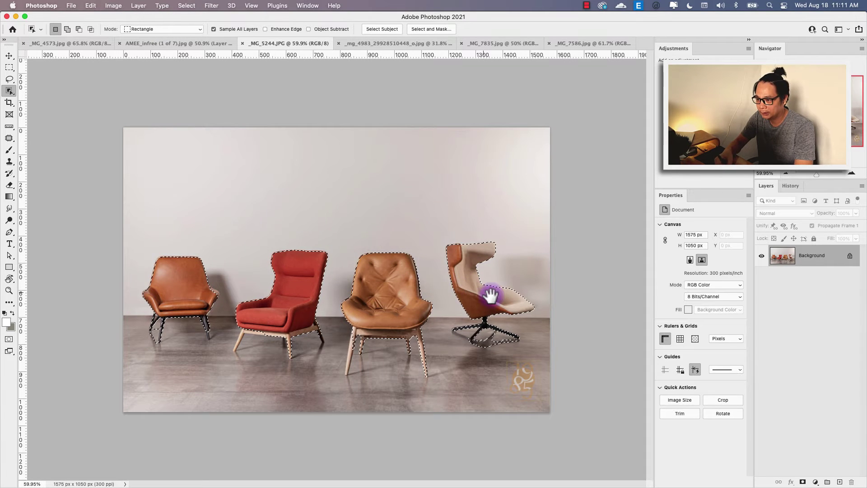
# Step: Inspect each chair's selection edges, deselect, and move to the woman-in-jeans photo
pyautogui.scroll(3, 402, 277)
pyautogui.scroll(3, 421, 285)
pyautogui.moveTo(345, 304); pyautogui.dragTo(500, 218)
pyautogui.moveTo(377, 231); pyautogui.dragTo(451, 221)
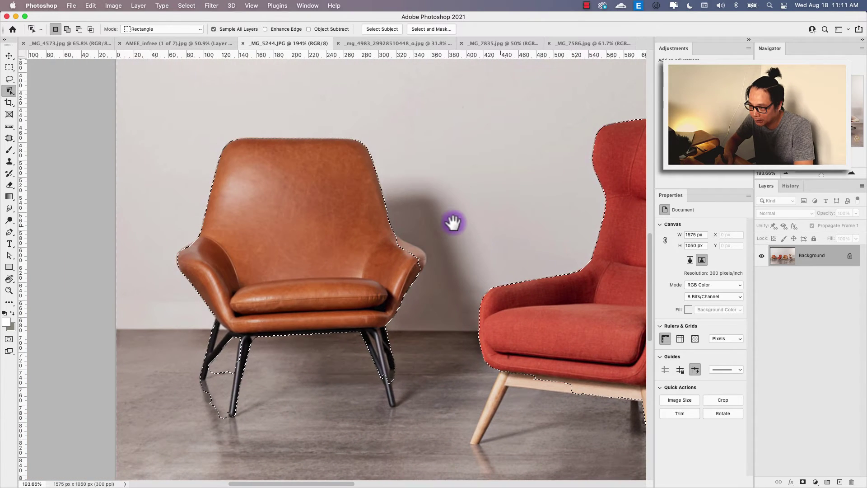
pyautogui.moveTo(397, 290); pyautogui.dragTo(415, 264)
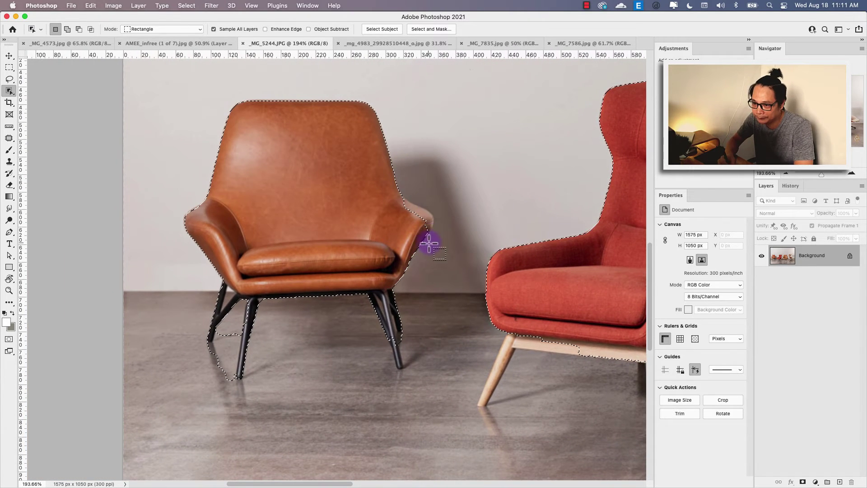
pyautogui.moveTo(509, 344); pyautogui.dragTo(378, 262)
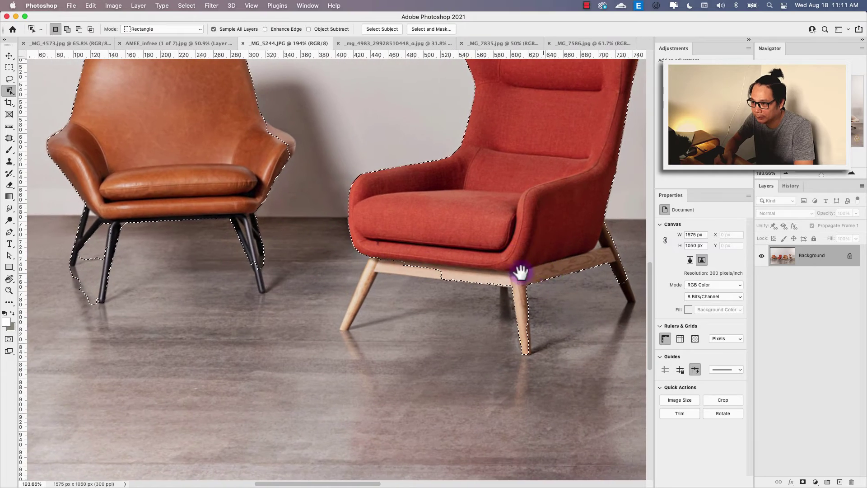
pyautogui.moveTo(519, 272); pyautogui.dragTo(306, 281)
pyautogui.moveTo(524, 257); pyautogui.dragTo(306, 224)
pyautogui.press('super+minus')
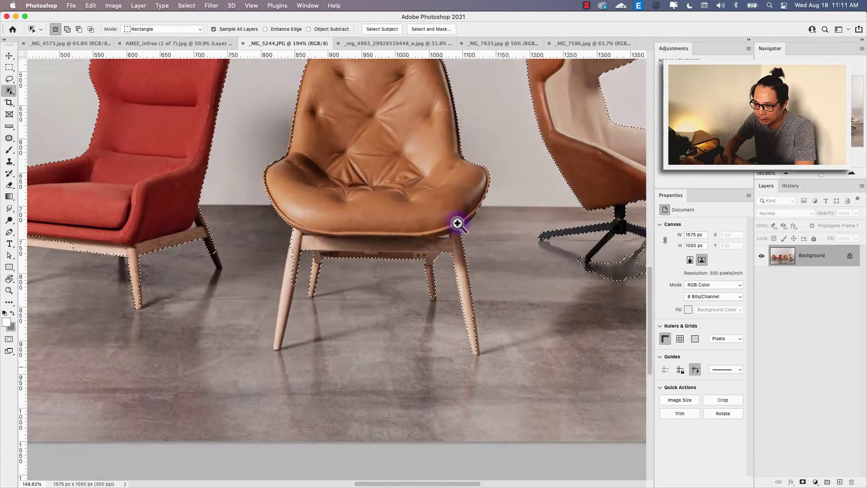
pyautogui.press('super+minus')
pyautogui.press('super+d')
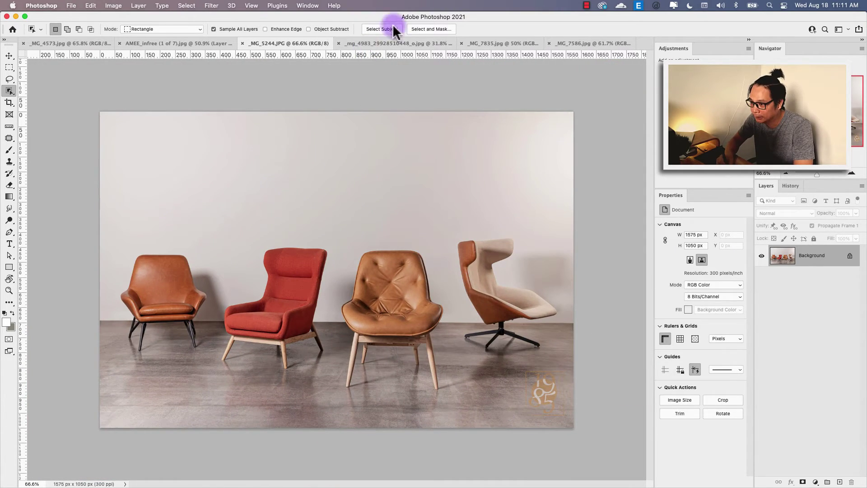
pyautogui.hotkey('ctrl', 'Tab')
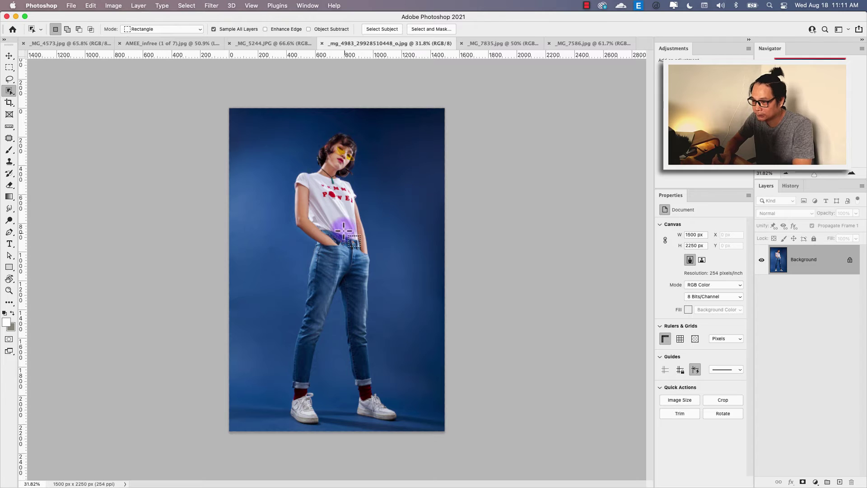
pyautogui.moveTo(265, 128); pyautogui.dragTo(409, 409)
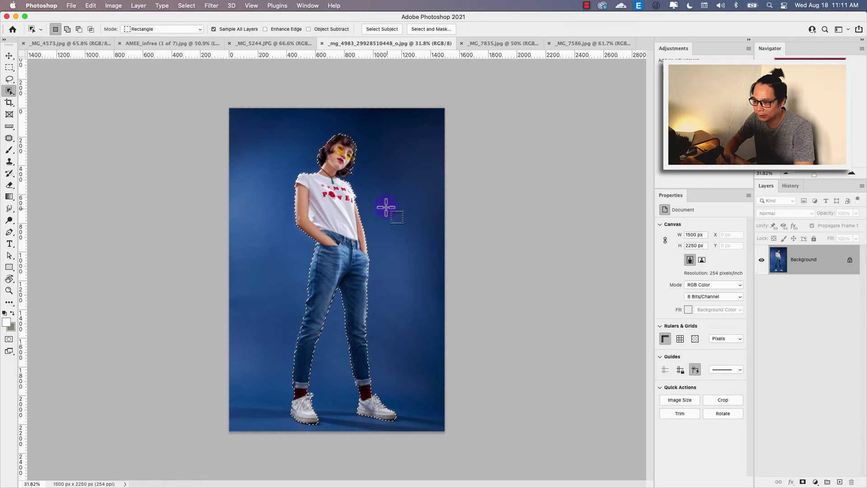
pyautogui.moveTo(334, 166); pyautogui.dragTo(349, 170)
pyautogui.moveTo(344, 314)
pyautogui.mouseDown()
pyautogui.moveTo(360, 169)
pyautogui.moveTo(362, 266)
pyautogui.mouseUp()
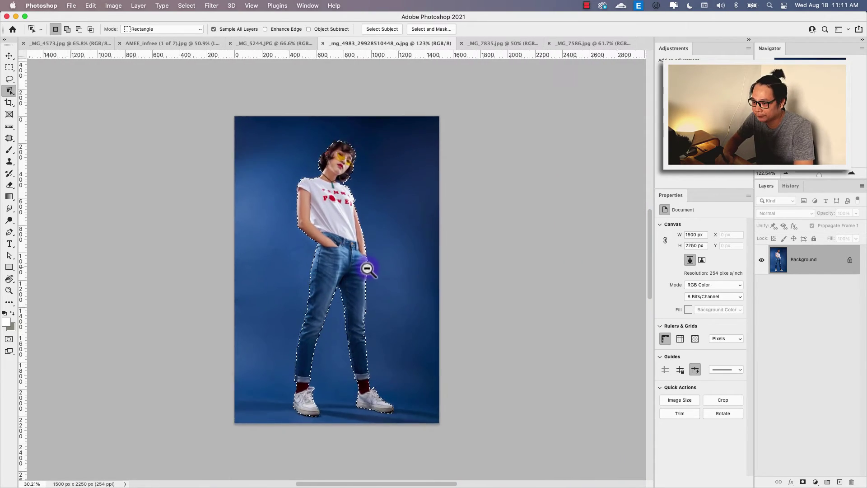
pyautogui.moveTo(366, 267)
pyautogui.mouseDown()
pyautogui.moveTo(392, 275)
pyautogui.moveTo(416, 316)
pyautogui.moveTo(391, 197)
pyautogui.mouseUp()
pyautogui.moveTo(414, 297); pyautogui.dragTo(405, 290)
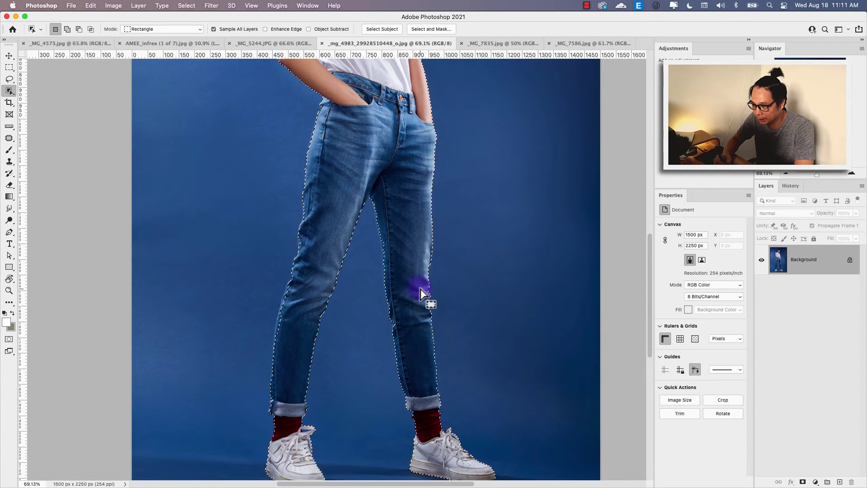
pyautogui.moveTo(420, 294); pyautogui.dragTo(411, 298)
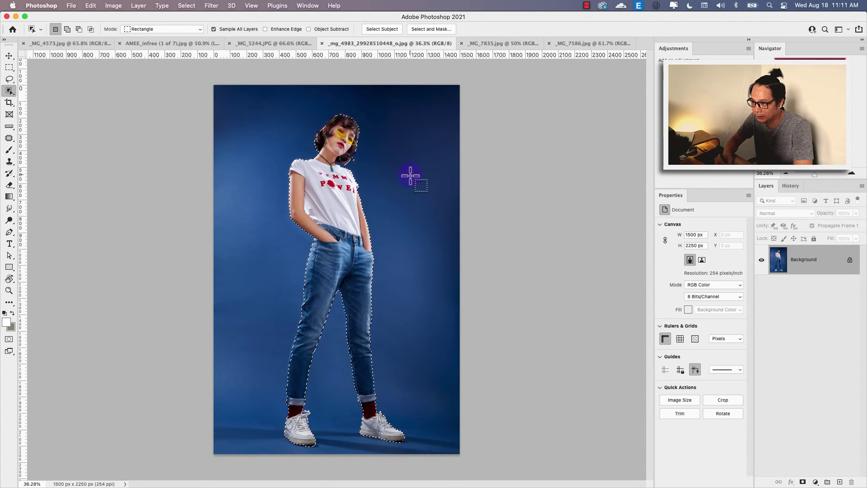
pyautogui.moveTo(330, 136)
pyautogui.mouseDown()
pyautogui.moveTo(376, 176)
pyautogui.moveTo(317, 185)
pyautogui.mouseUp()
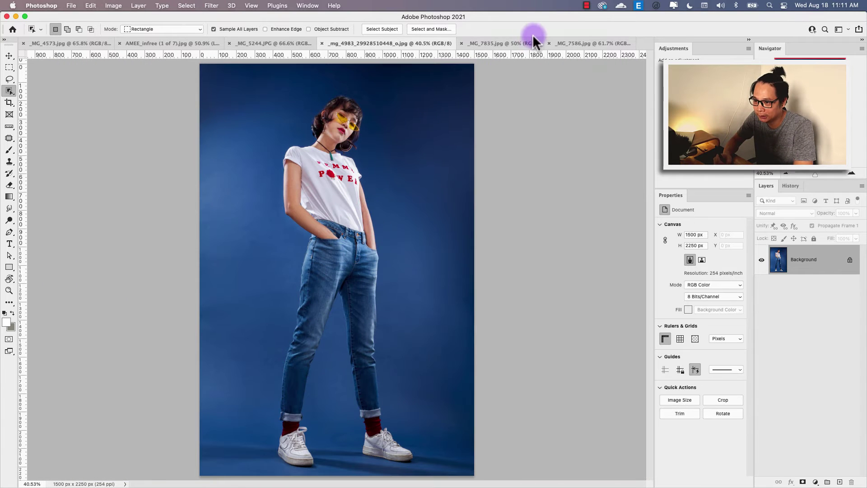
# Step: Paint a Quick Selection over the woman from her head and shirt to her hip pocket
pyautogui.rightClick(13, 95)
pyautogui.click(41, 99)
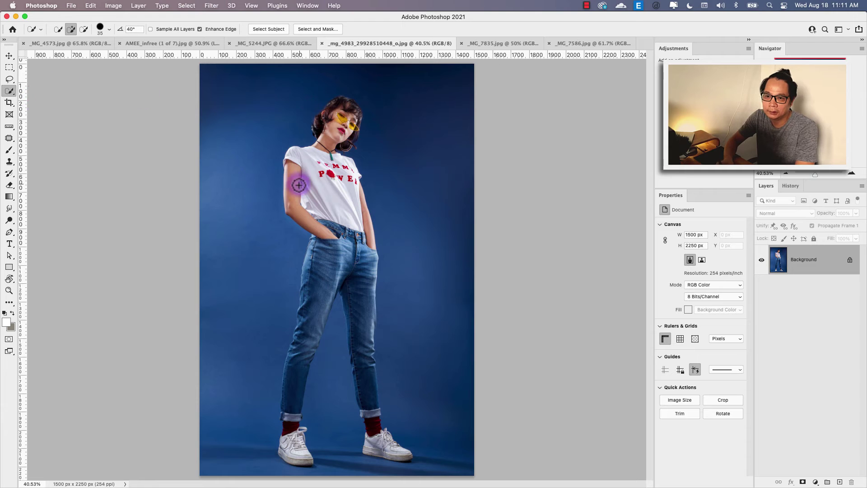
pyautogui.scroll(-3, 284, 152)
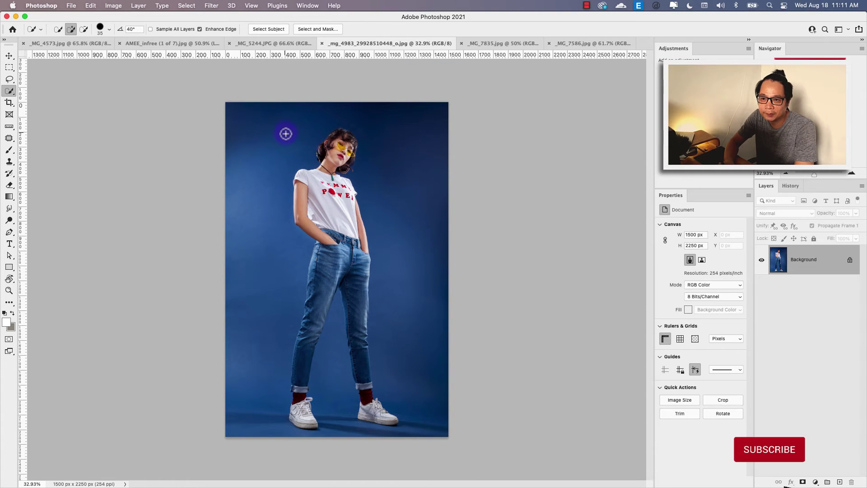
pyautogui.moveTo(326, 110); pyautogui.dragTo(430, 203)
pyautogui.press('super+d')
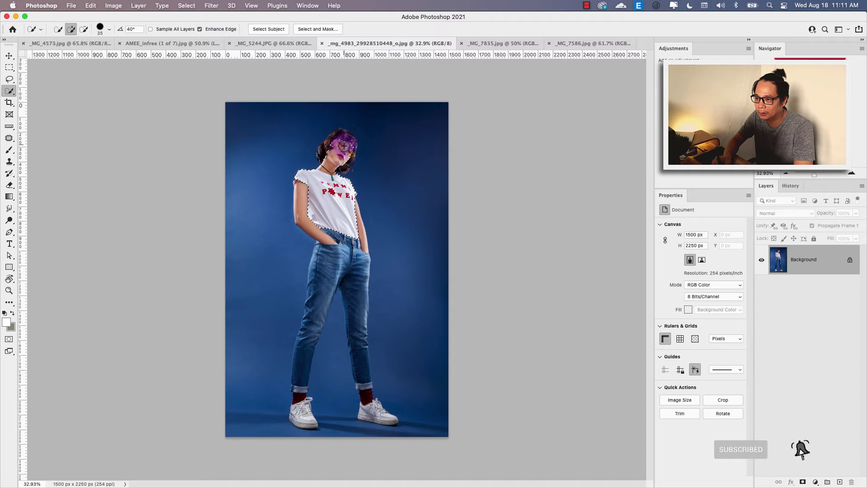
pyautogui.moveTo(347, 154); pyautogui.dragTo(311, 188)
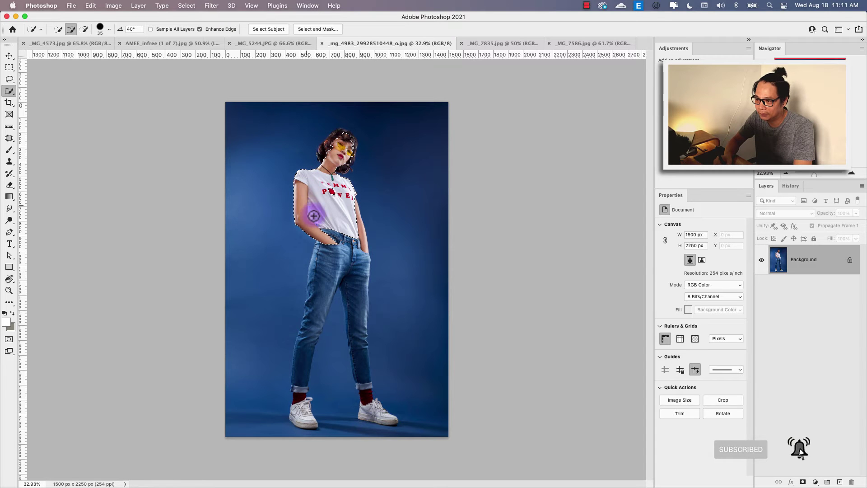
pyautogui.moveTo(364, 266); pyautogui.dragTo(334, 265)
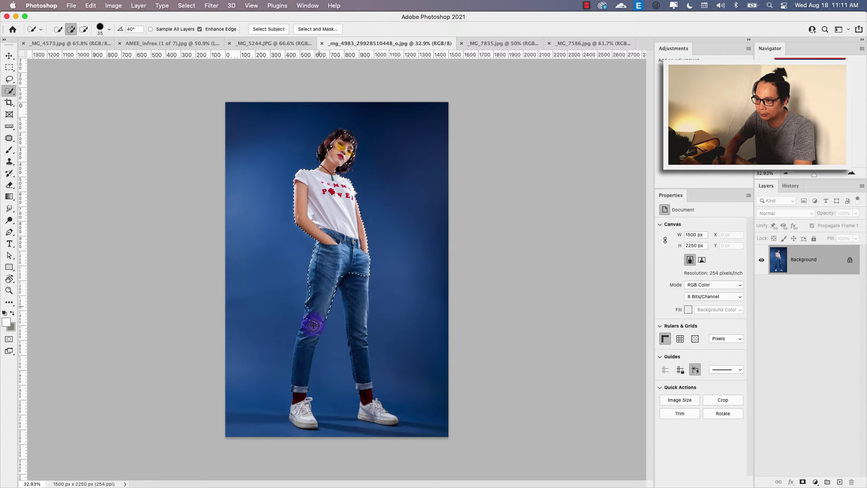
pyautogui.click(10, 91)
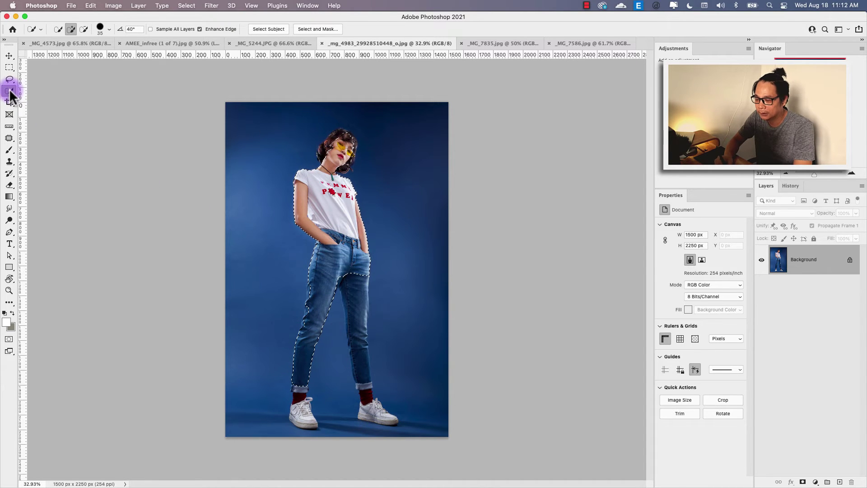
pyautogui.click(34, 89)
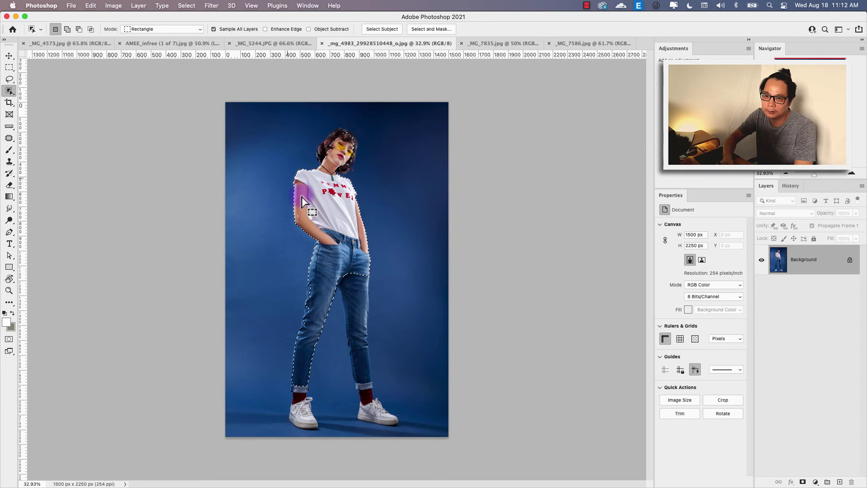
pyautogui.click(272, 134)
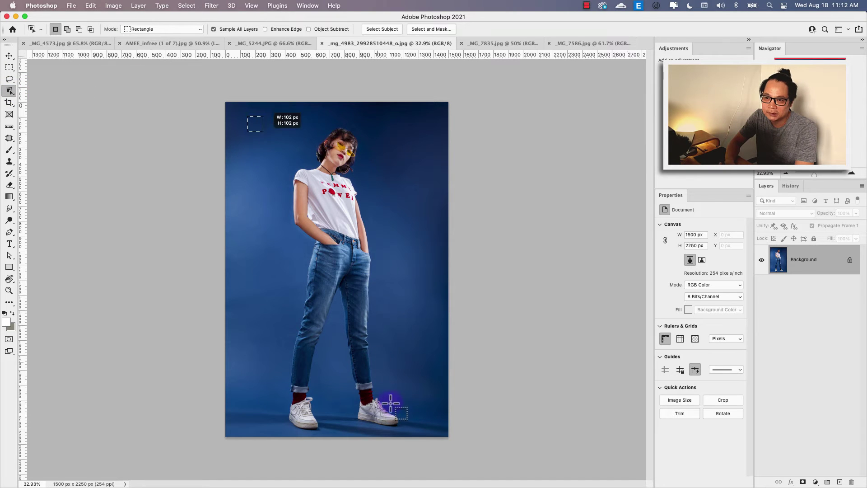
pyautogui.moveTo(391, 404); pyautogui.dragTo(407, 418)
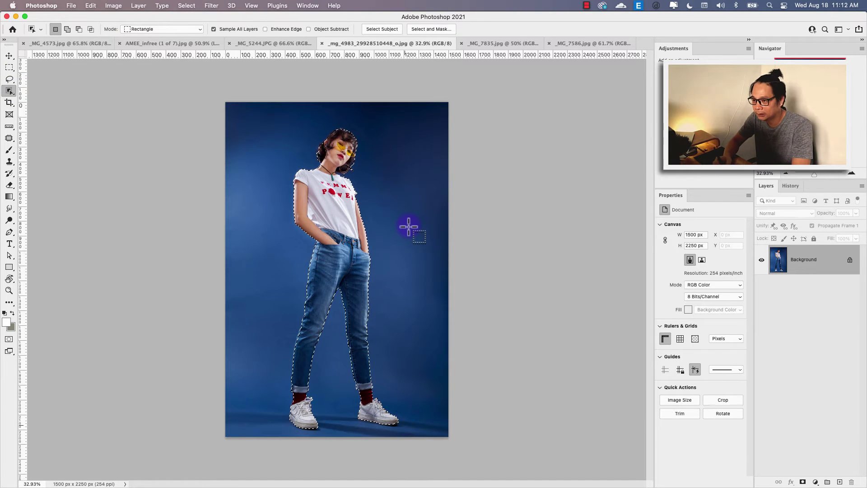
pyautogui.moveTo(333, 240); pyautogui.dragTo(355, 253)
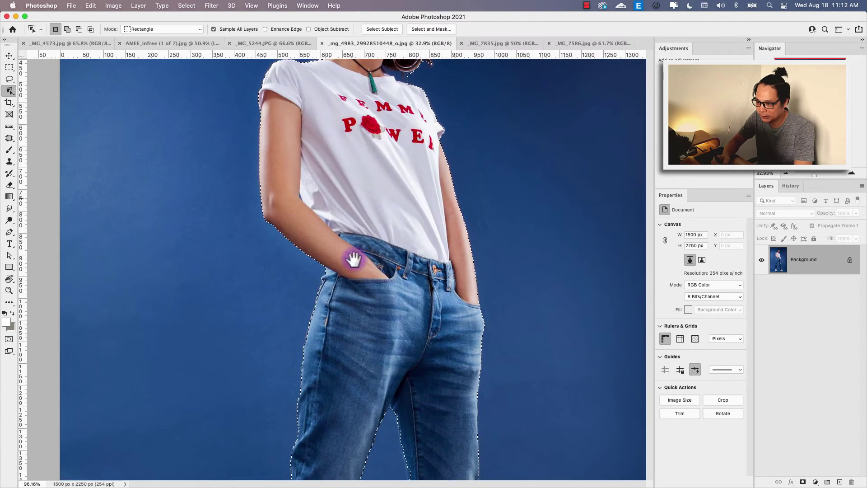
pyautogui.scroll(-5, 374, 194)
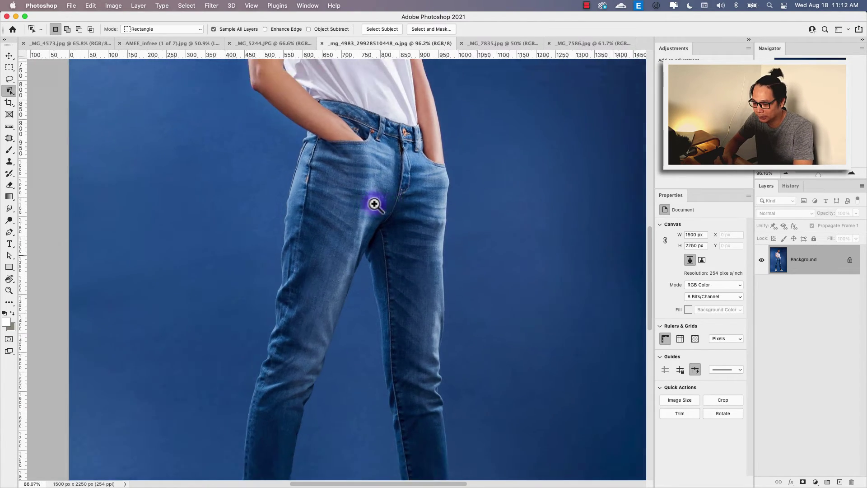
pyautogui.scroll(-5, 375, 199)
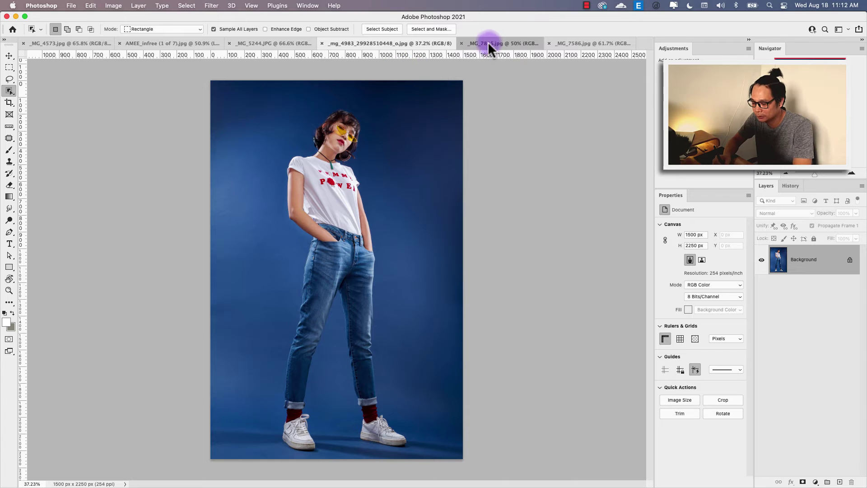
# Step: Box-select the striped-dress woman in _MG_7835.jpg, check it, then bring up AMEE_infree
pyautogui.click(488, 43)
pyautogui.scroll(-3, 411, 170)
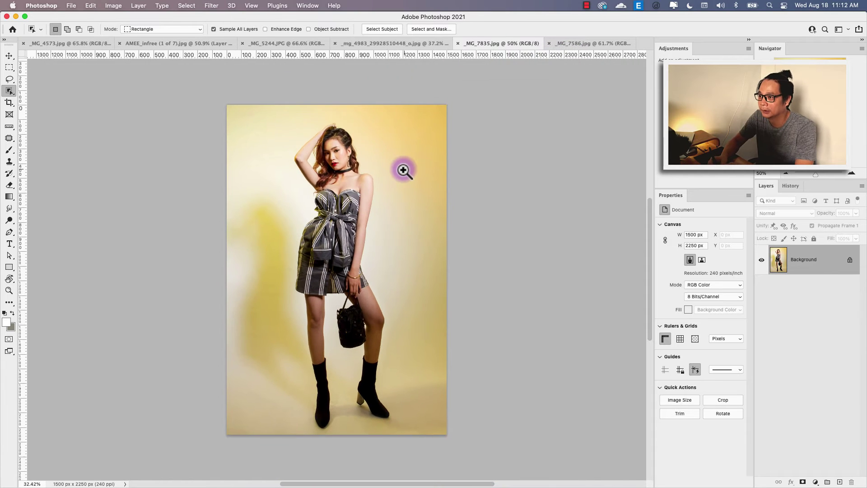
pyautogui.moveTo(266, 114); pyautogui.dragTo(434, 435)
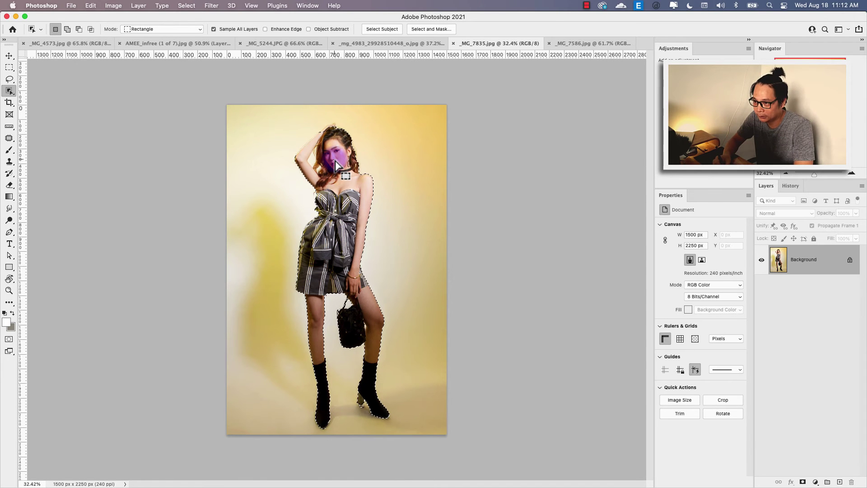
pyautogui.scroll(5, 323, 129)
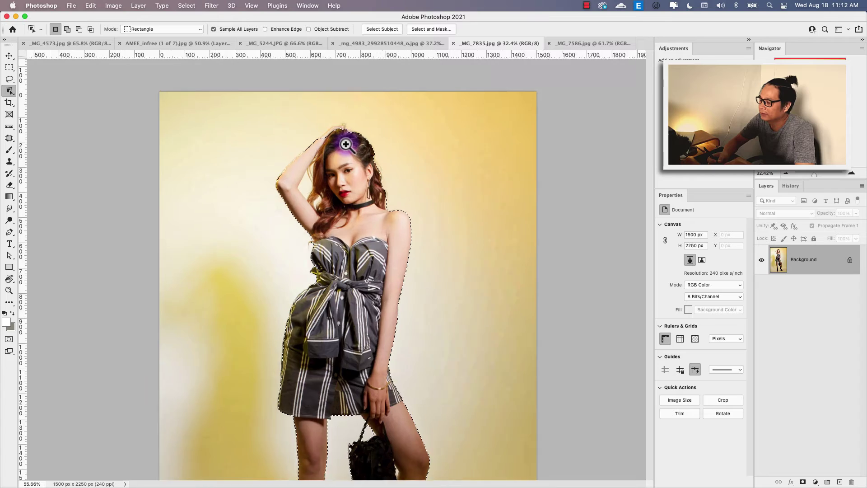
pyautogui.scroll(-2, 363, 155)
pyautogui.scroll(-1, 340, 121)
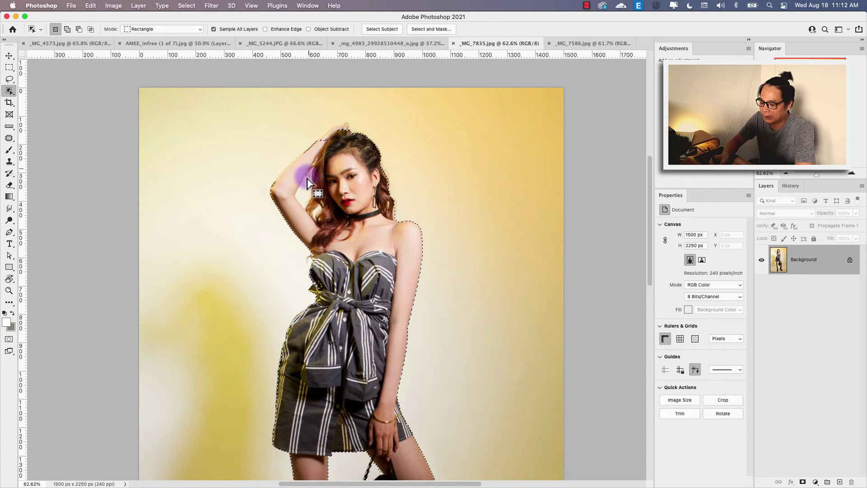
pyautogui.scroll(-2, 325, 238)
pyautogui.scroll(-1, 310, 226)
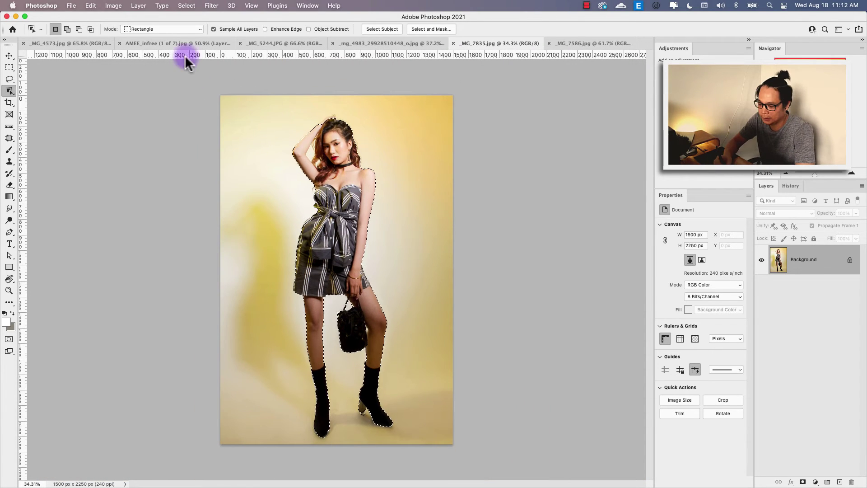
pyautogui.click(185, 44)
# Step: Box-select the innisfree cream jar, clear it, then bring up _MG_7586.jpg
pyautogui.scroll(-1, 392, 248)
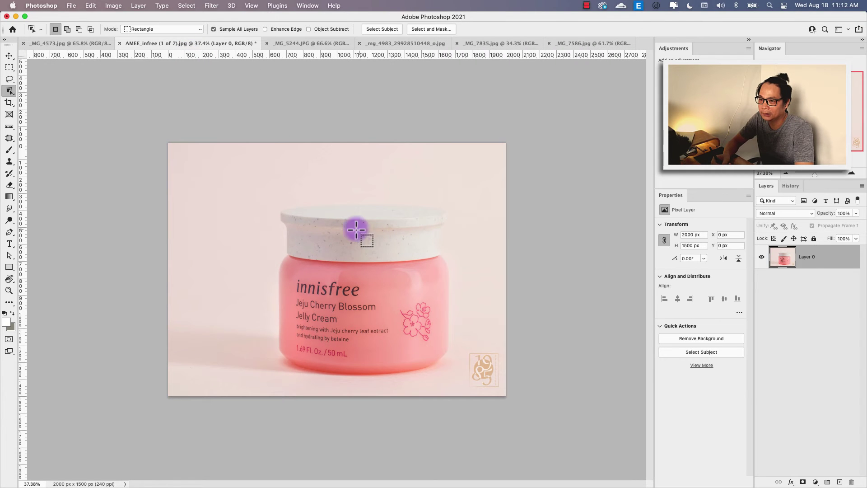
pyautogui.moveTo(240, 183)
pyautogui.mouseDown()
pyautogui.moveTo(489, 406)
pyautogui.moveTo(467, 385)
pyautogui.mouseUp()
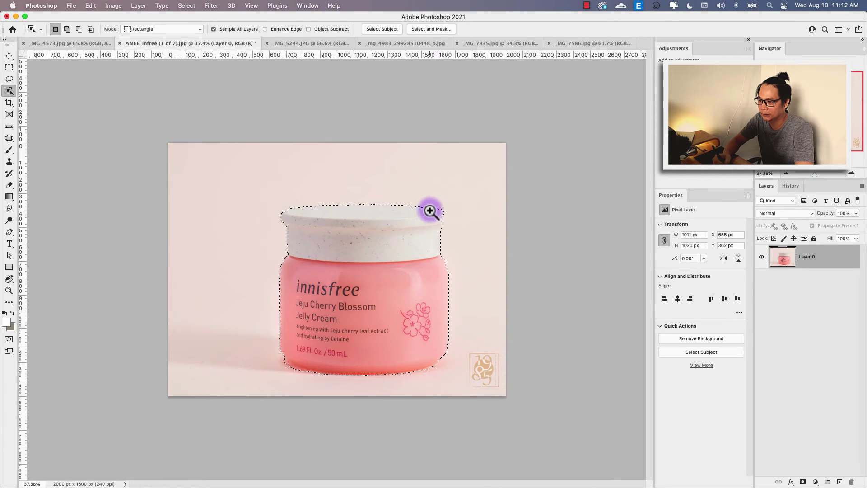
pyautogui.scroll(5, 434, 210)
pyautogui.hotkey('ctrl', 'd')
pyautogui.scroll(-3, 441, 238)
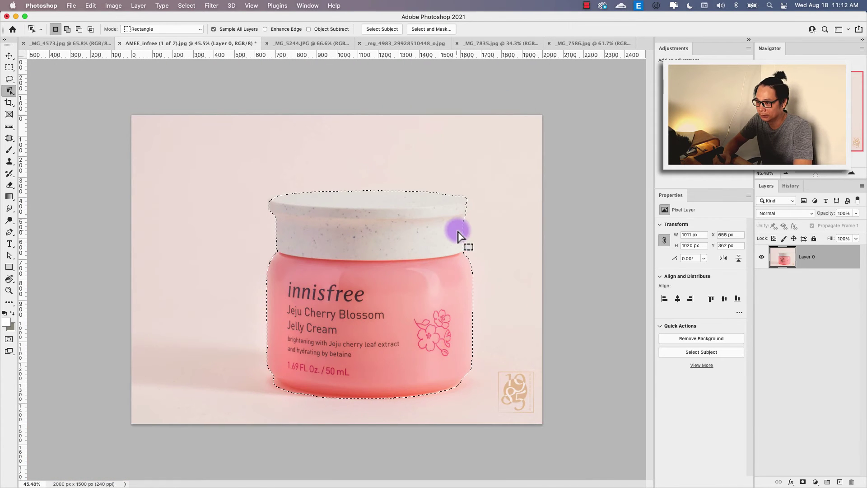
pyautogui.click(569, 45)
pyautogui.scroll(-2, 406, 228)
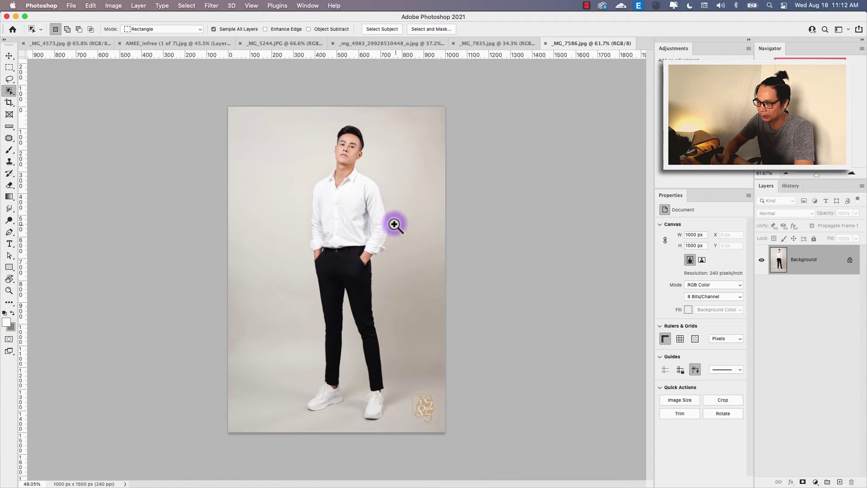
pyautogui.moveTo(265, 109); pyautogui.dragTo(315, 193)
pyautogui.moveTo(369, 299); pyautogui.dragTo(399, 423)
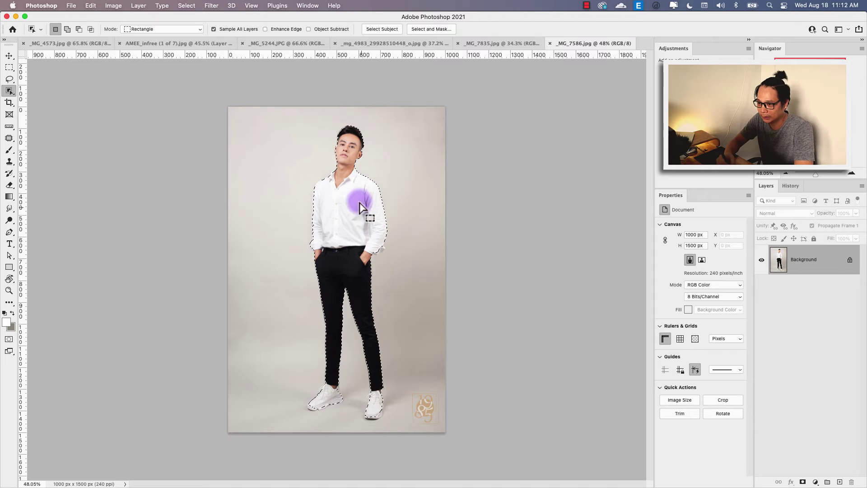
pyautogui.moveTo(348, 133)
pyautogui.mouseDown()
pyautogui.moveTo(403, 226)
pyautogui.moveTo(377, 203)
pyautogui.mouseUp()
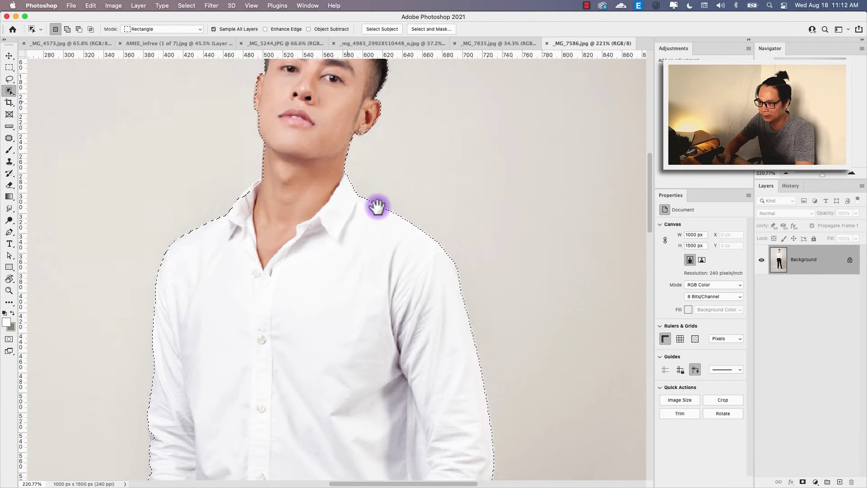
pyautogui.moveTo(412, 262); pyautogui.dragTo(413, 212)
pyautogui.moveTo(441, 319); pyautogui.dragTo(420, 273)
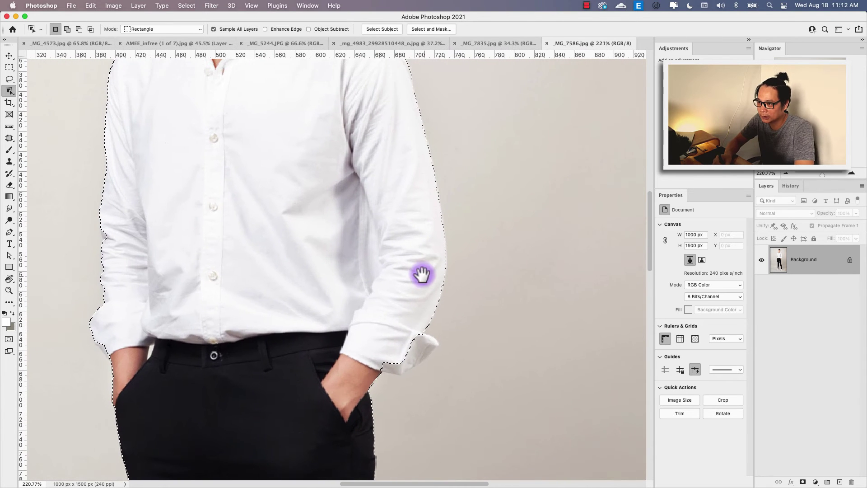
pyautogui.moveTo(413, 339); pyautogui.dragTo(424, 243)
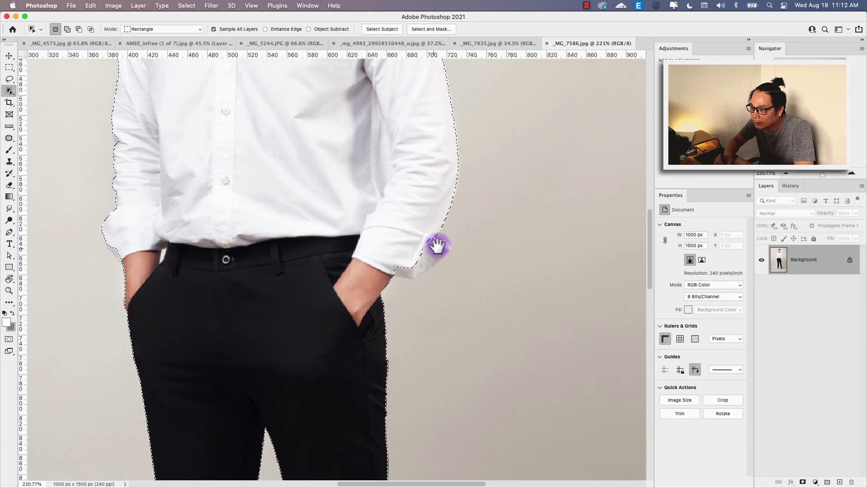
pyautogui.moveTo(428, 250)
pyautogui.mouseDown()
pyautogui.moveTo(382, 242)
pyautogui.moveTo(414, 266)
pyautogui.moveTo(410, 172)
pyautogui.moveTo(387, 289)
pyautogui.moveTo(339, 306)
pyautogui.moveTo(372, 381)
pyautogui.moveTo(391, 302)
pyautogui.moveTo(384, 221)
pyautogui.mouseUp()
pyautogui.scroll(10, 410, 172)
pyautogui.moveTo(428, 284); pyautogui.dragTo(380, 301)
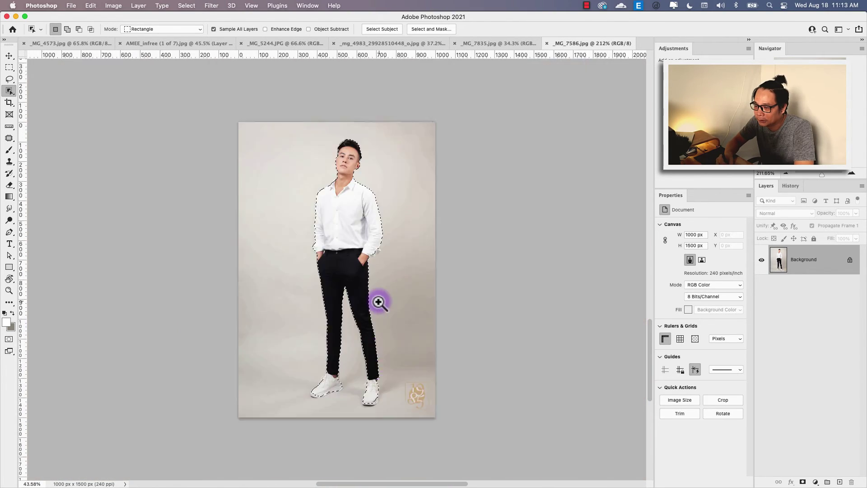
pyautogui.press('super+d')
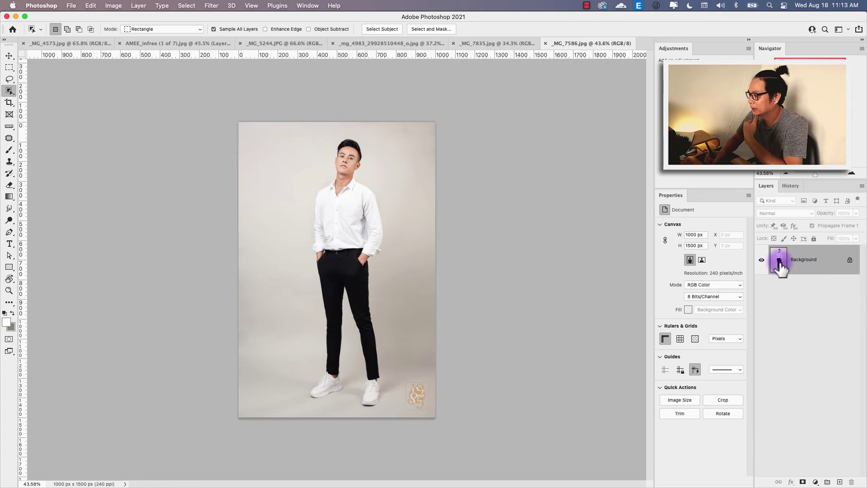
# Step: Convert the Background to Layer 0 and apply Remove Background to mask the man
pyautogui.doubleClick(779, 263)
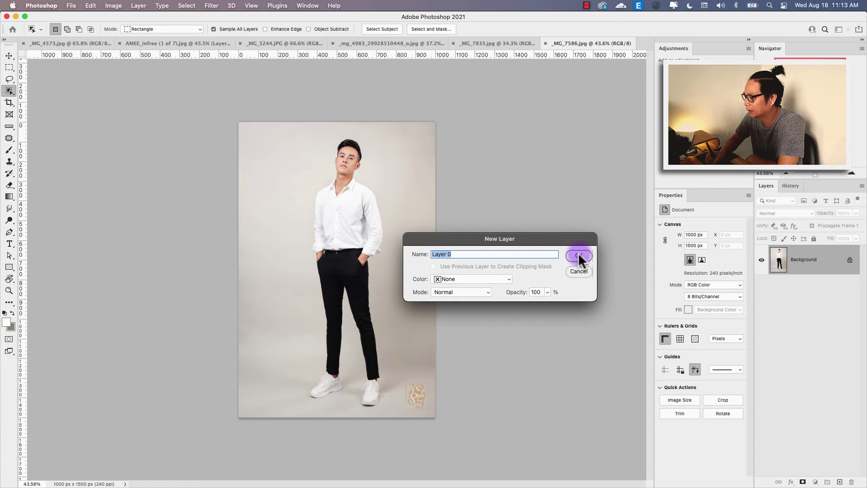
pyautogui.click(579, 256)
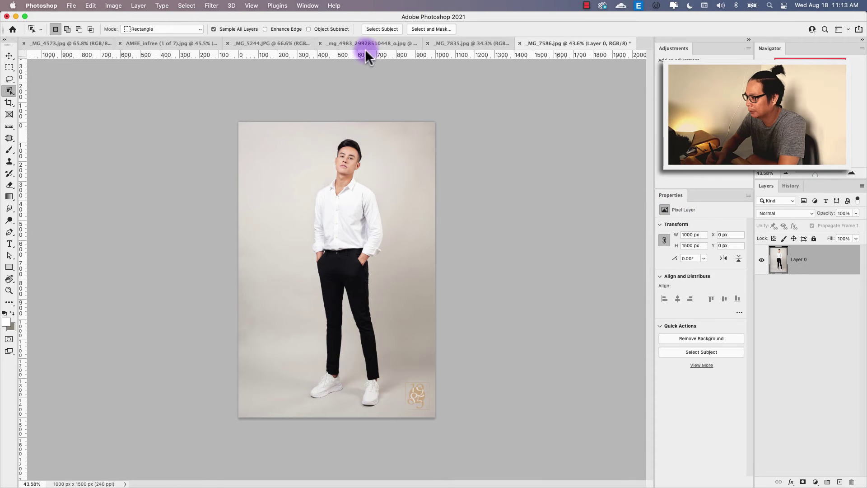
pyautogui.click(311, 6)
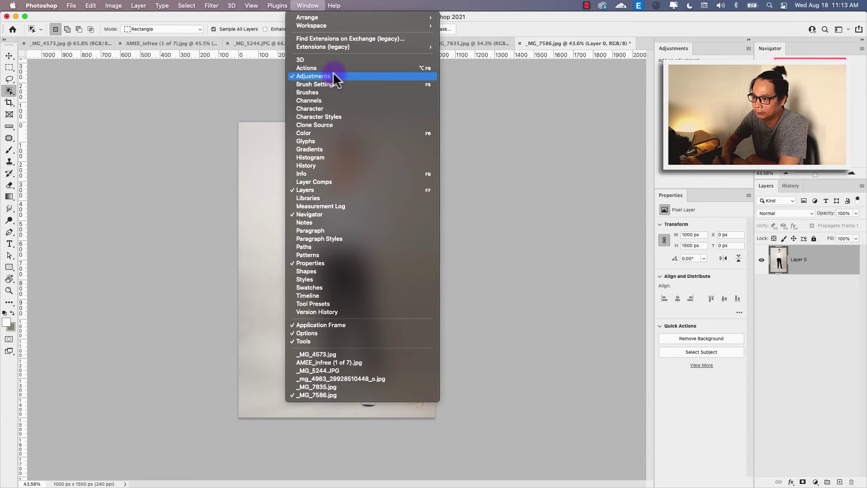
pyautogui.click(676, 300)
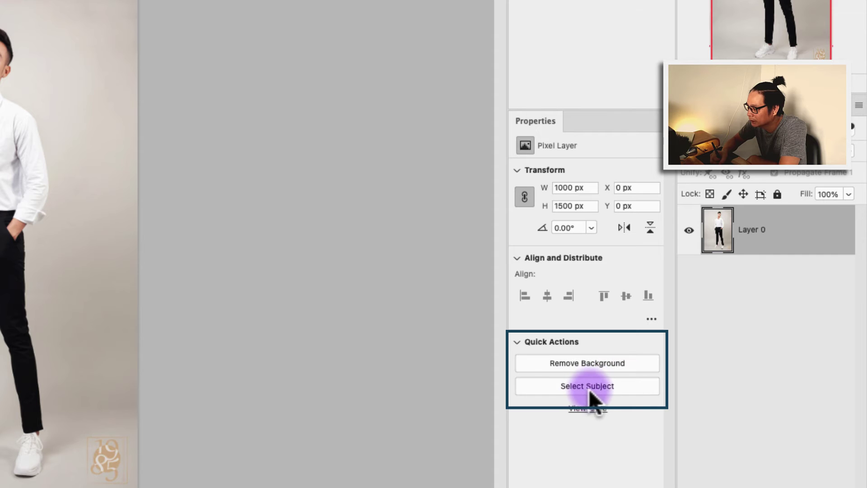
pyautogui.click(597, 361)
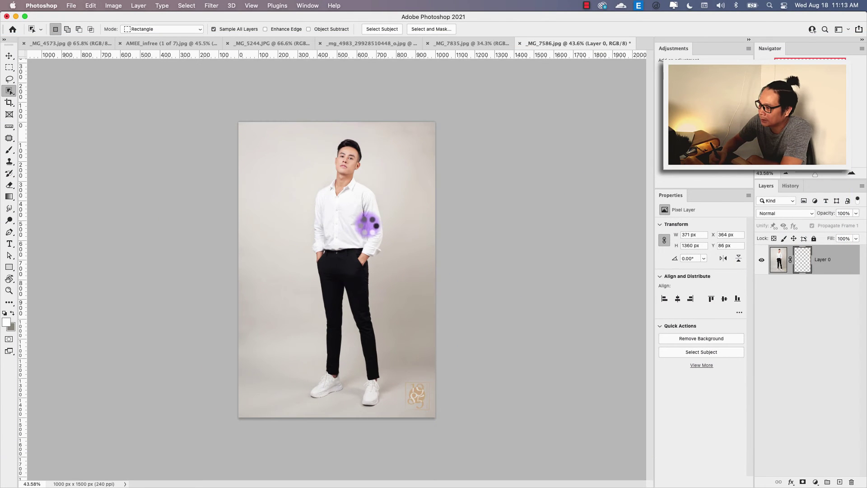
# Step: Zoom in on the man's cut-out edges and select the background-removal mask to inspect it
pyautogui.keyDown('super'); pyautogui.click(377, 182); pyautogui.keyUp('super')
pyautogui.moveTo(378, 182)
pyautogui.mouseDown()
pyautogui.moveTo(447, 359)
pyautogui.moveTo(468, 205)
pyautogui.moveTo(416, 291)
pyautogui.moveTo(440, 265)
pyautogui.mouseUp()
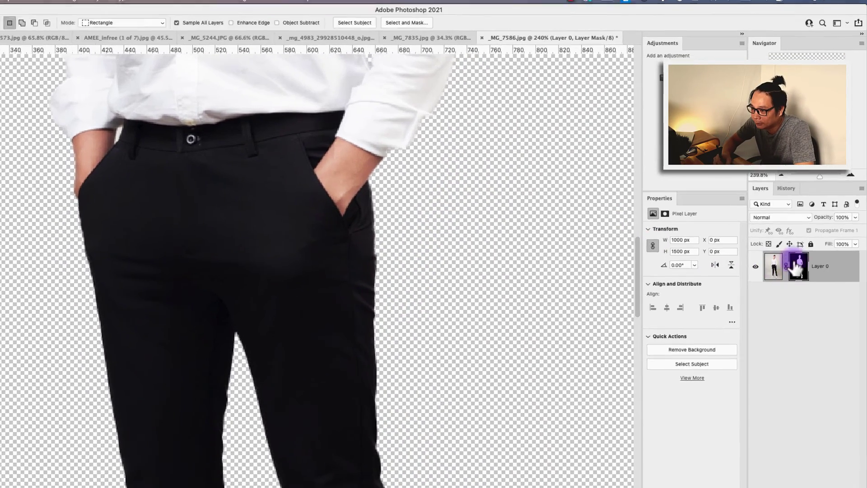
pyautogui.click(803, 262)
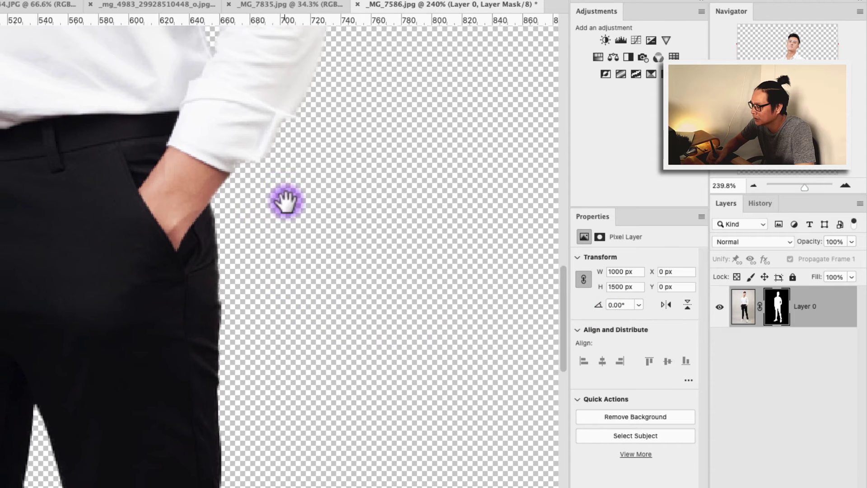
pyautogui.moveTo(285, 199); pyautogui.dragTo(304, 287)
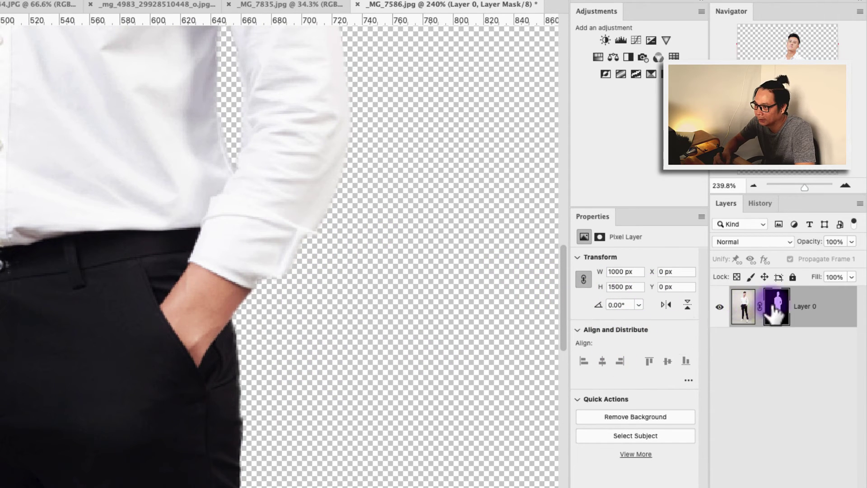
# Step: Revert the man photo to its original snapshot and convert the Background into Layer 0
pyautogui.click(768, 201)
pyautogui.click(777, 232)
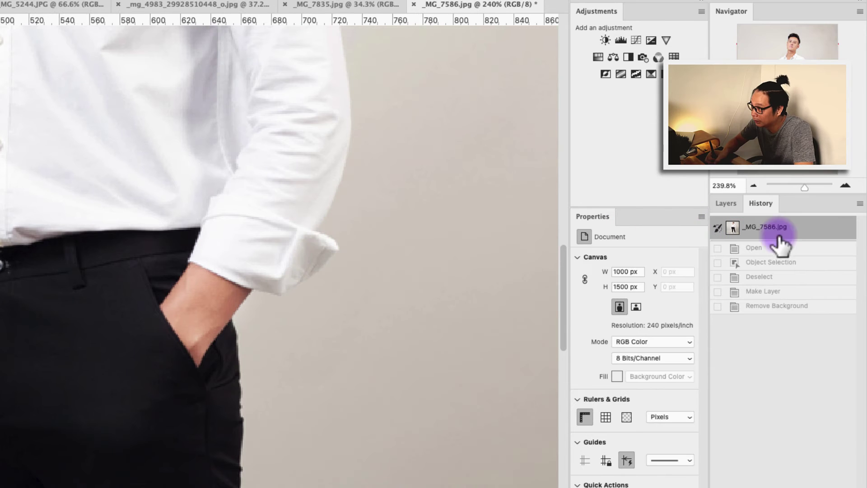
pyautogui.hotkey('ctrl', 'z')
pyautogui.hotkey('ctrl', 'z')
pyautogui.hotkey('ctrl', 'z')
pyautogui.hotkey('ctrl', 'z')
pyautogui.hotkey('ctrl', 'z')
pyautogui.hotkey('ctrl', 'z')
pyautogui.click(728, 201)
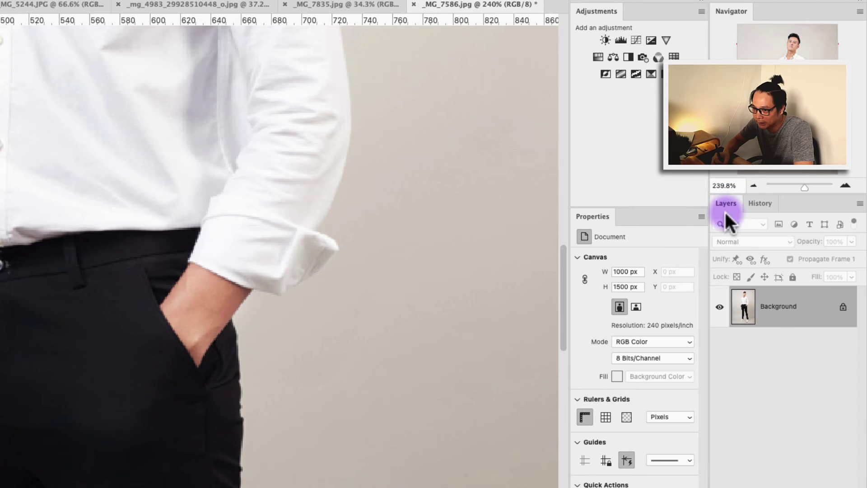
pyautogui.doubleClick(774, 307)
pyautogui.press('Return')
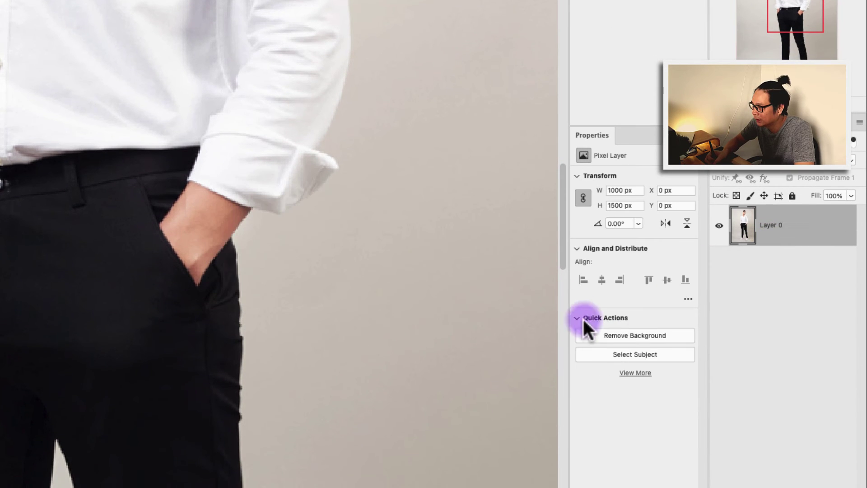
pyautogui.click(642, 354)
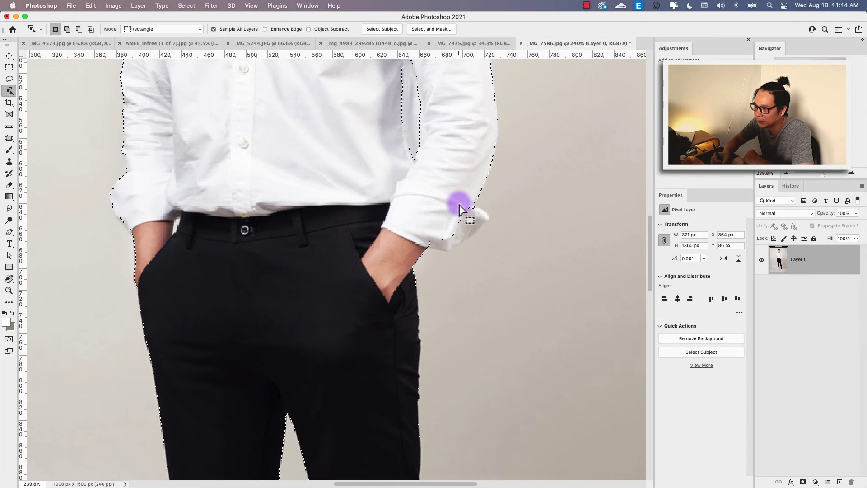
pyautogui.press('l')
pyautogui.moveTo(472, 212); pyautogui.dragTo(470, 208)
pyautogui.moveTo(464, 239); pyautogui.dragTo(456, 227)
pyautogui.moveTo(473, 289)
pyautogui.mouseDown()
pyautogui.moveTo(467, 273)
pyautogui.moveTo(411, 286)
pyautogui.moveTo(418, 294)
pyautogui.mouseUp()
pyautogui.moveTo(438, 379)
pyautogui.mouseDown()
pyautogui.moveTo(437, 279)
pyautogui.moveTo(447, 370)
pyautogui.moveTo(437, 358)
pyautogui.mouseUp()
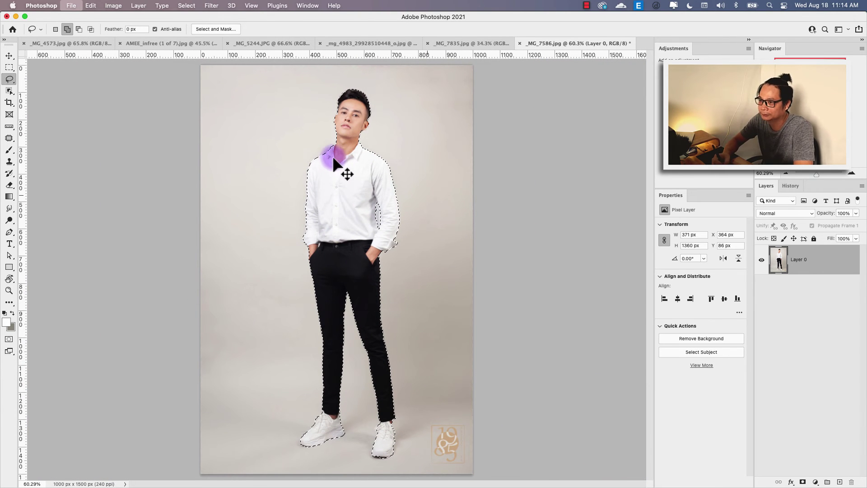
pyautogui.press('super+shift+s')
pyautogui.press('Escape')
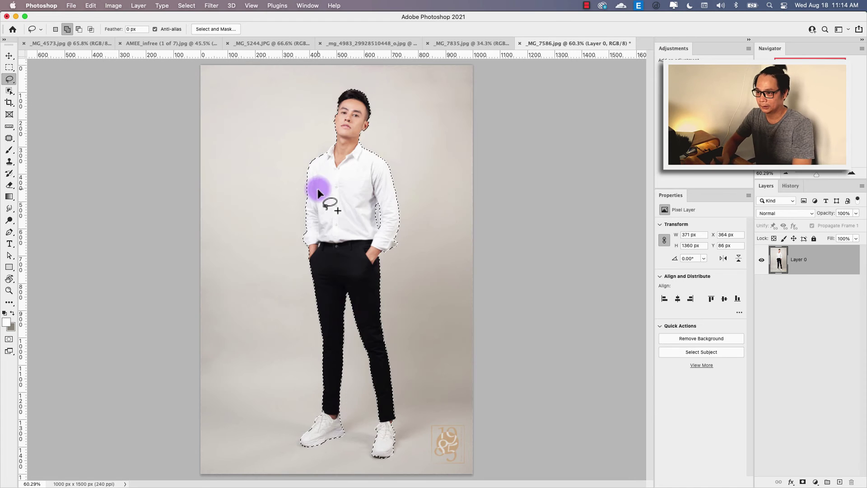
pyautogui.press('super+d')
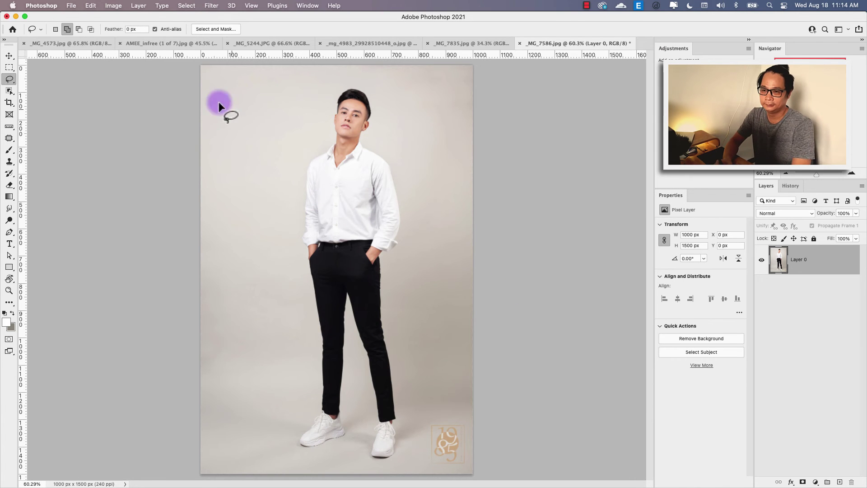
pyautogui.click(9, 93)
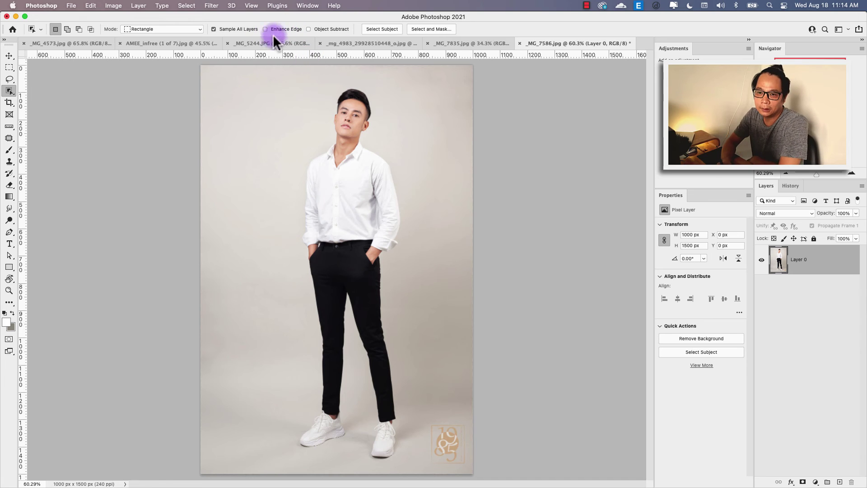
# Step: Switch the selection tool from Quick Selection to the Magic Wand
pyautogui.rightClick(10, 91)
pyautogui.click(25, 99)
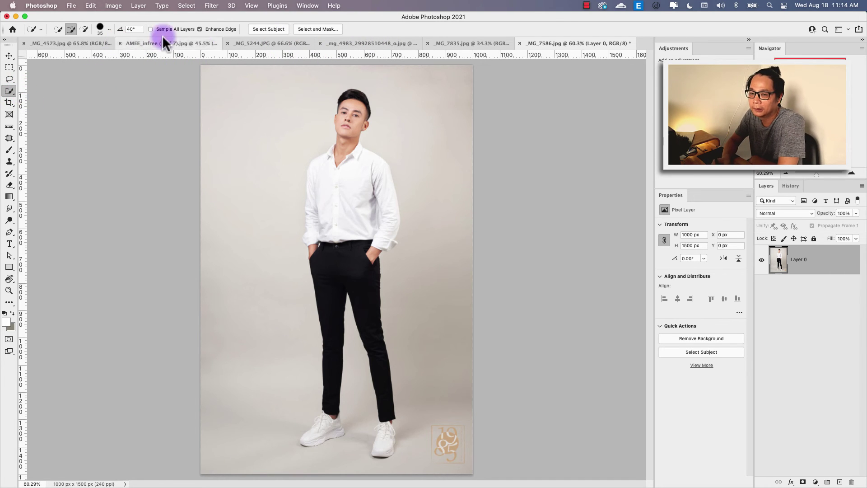
pyautogui.rightClick(11, 92)
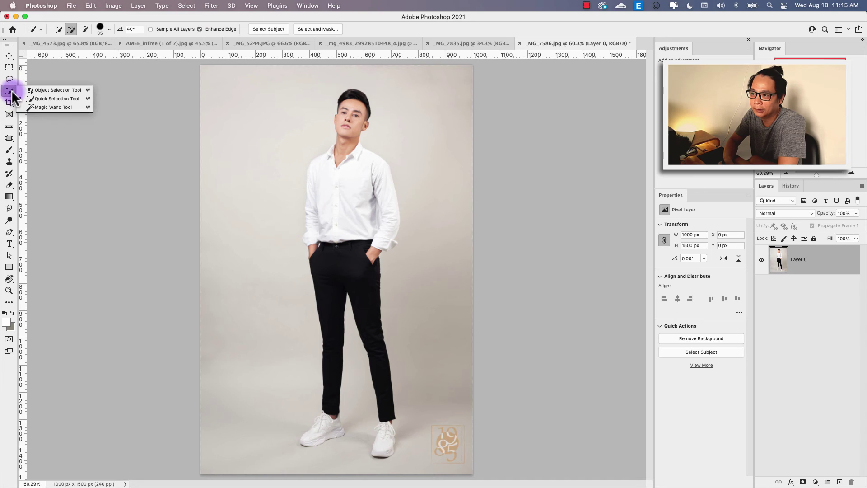
pyautogui.click(32, 108)
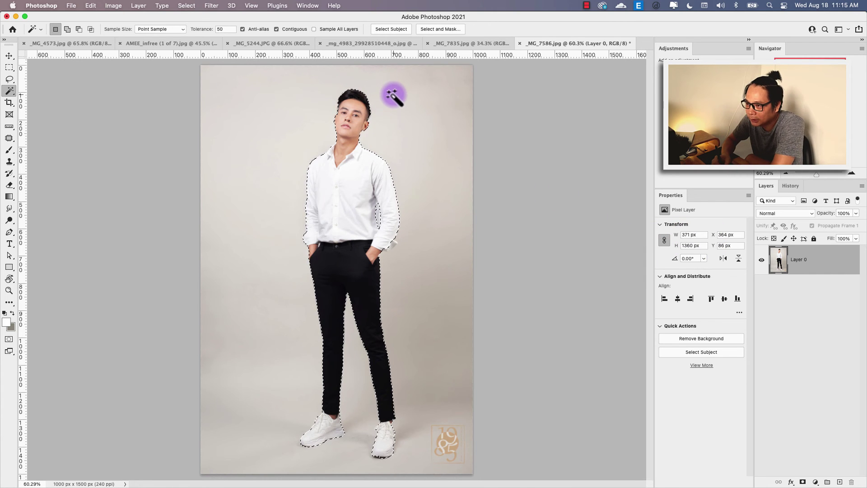
# Step: In Select and Mask, brush over the man's head, shirt and trousers, then cancel with Esc
pyautogui.click(438, 29)
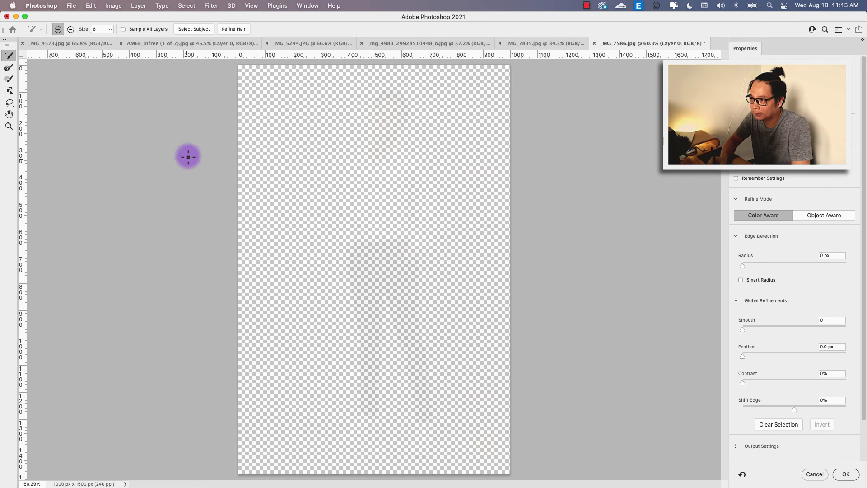
pyautogui.moveTo(373, 219); pyautogui.dragTo(381, 132)
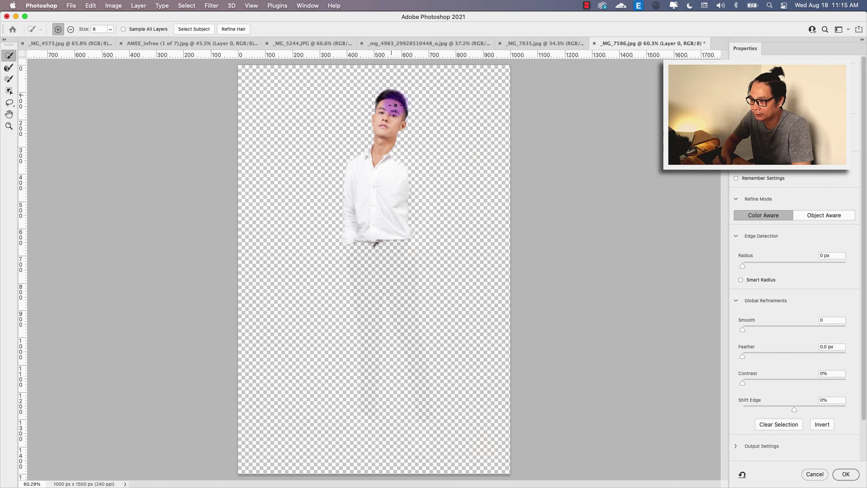
pyautogui.moveTo(401, 212); pyautogui.dragTo(409, 292)
pyautogui.moveTo(405, 197); pyautogui.dragTo(411, 166)
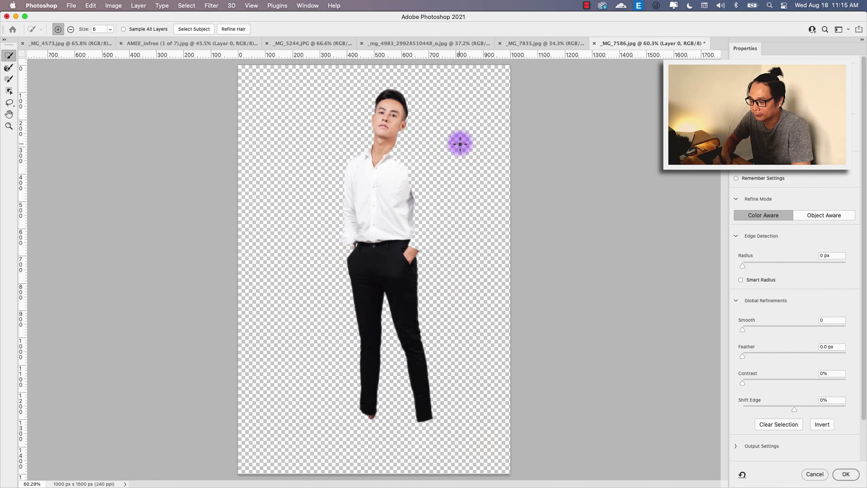
pyautogui.press('Escape')
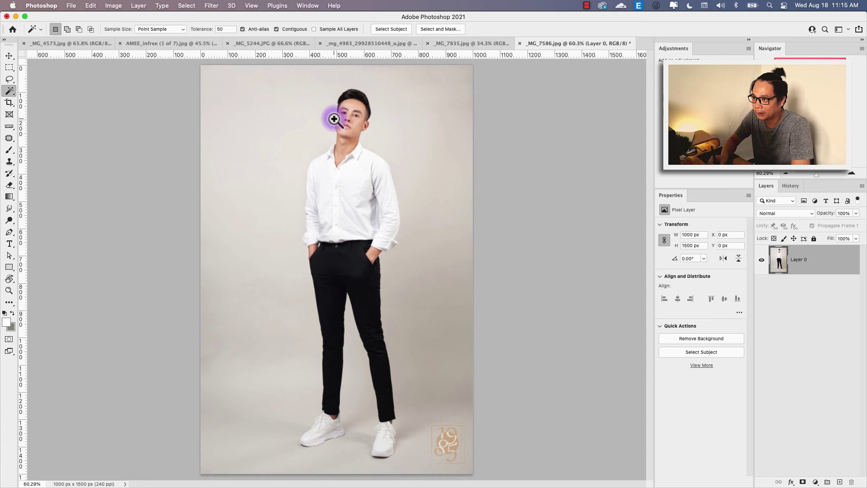
# Step: On the _MG_5244 chairs photo, make Background into Layer 0, try Select Subject, then deselect
pyautogui.click(395, 43)
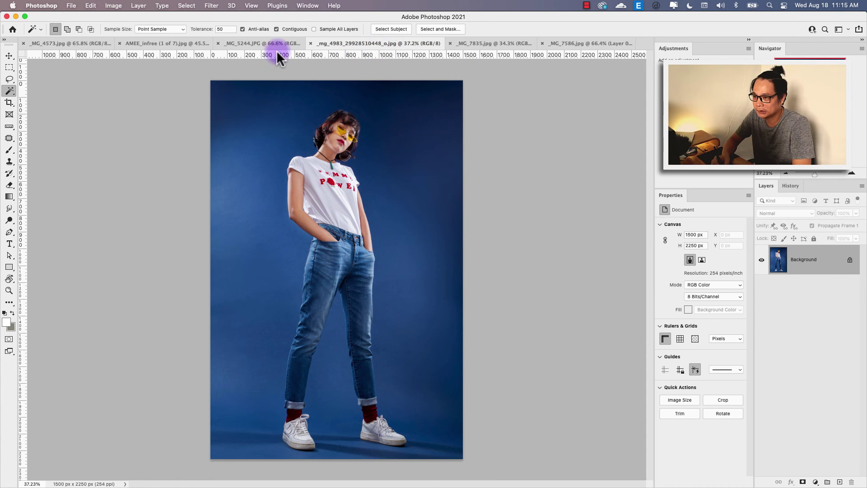
pyautogui.click(278, 45)
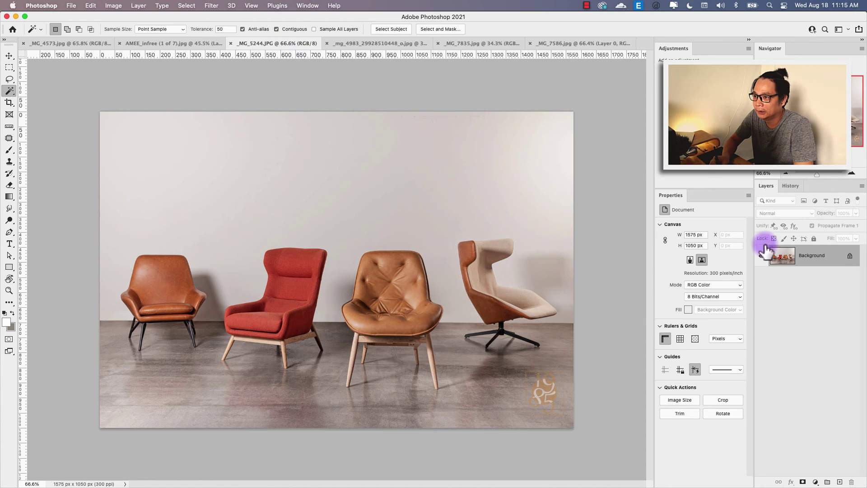
pyautogui.doubleClick(786, 257)
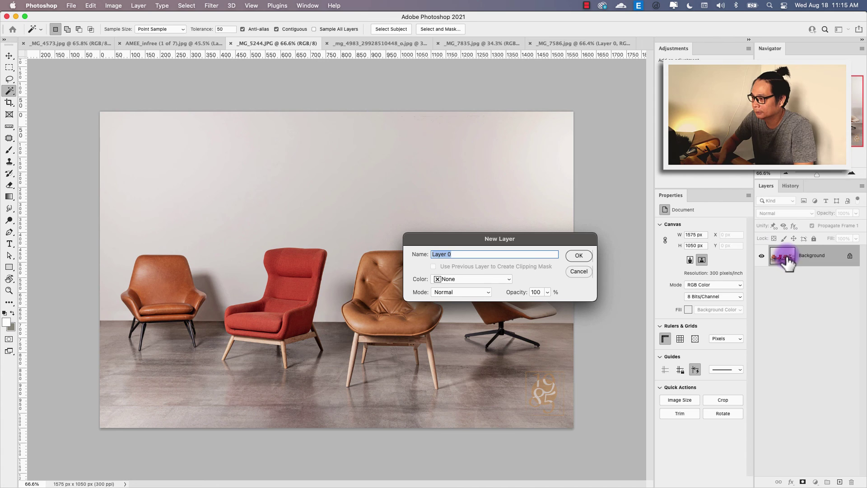
pyautogui.press('Return')
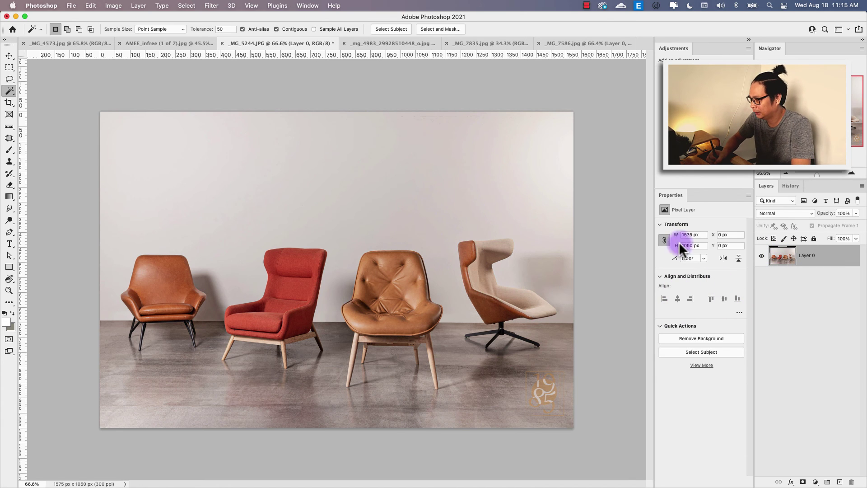
pyautogui.click(701, 352)
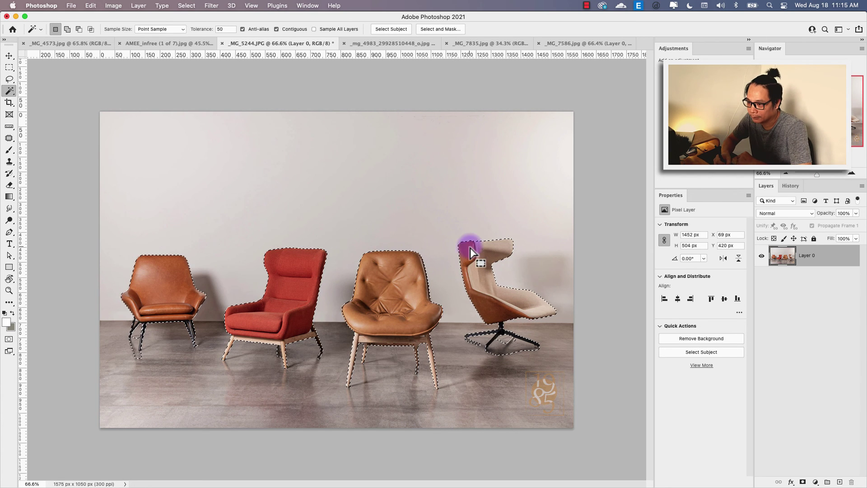
pyautogui.press('super+d')
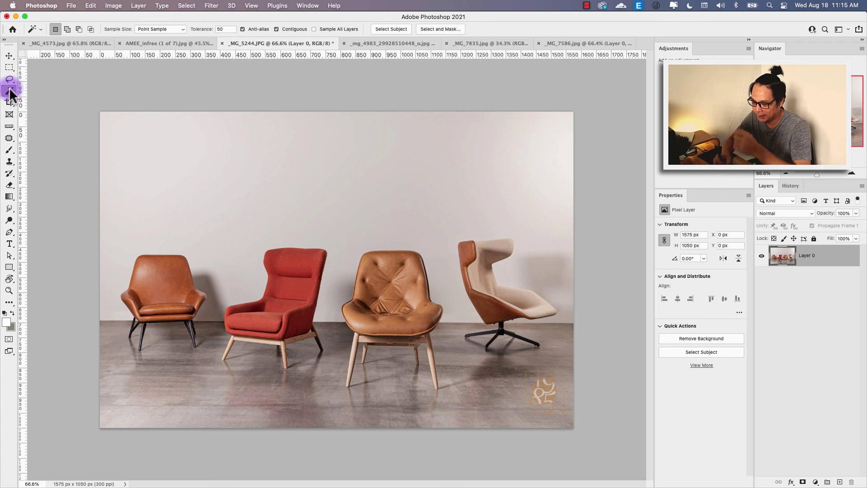
# Step: Box-select the four chairs with the Object Selection Tool, clear it, and switch to _mg_4983
pyautogui.moveTo(10, 93); pyautogui.dragTo(34, 87)
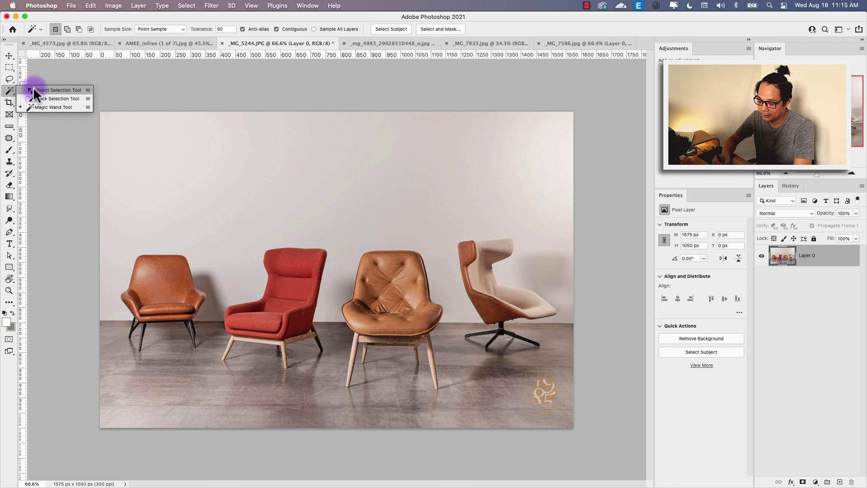
pyautogui.click(57, 90)
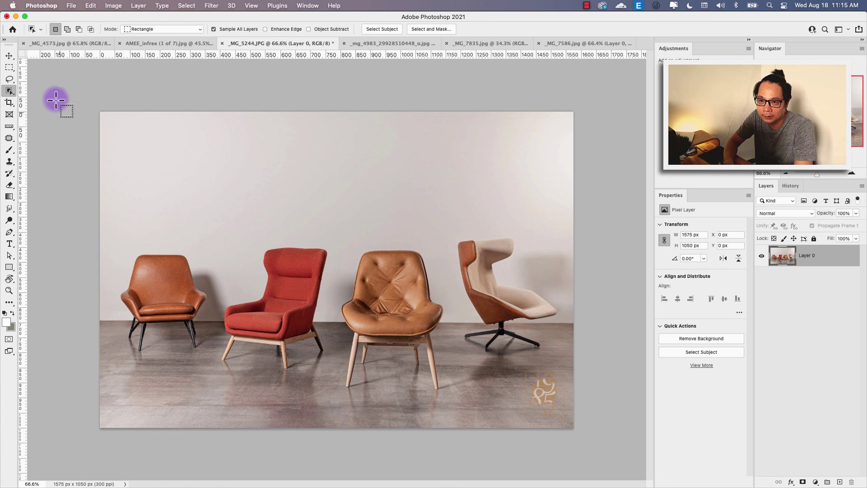
pyautogui.moveTo(109, 223); pyautogui.dragTo(114, 226)
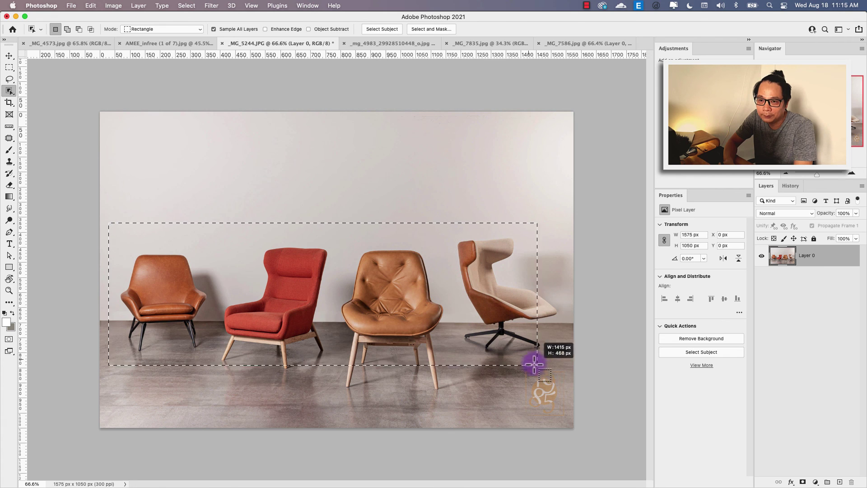
pyautogui.moveTo(244, 273); pyautogui.dragTo(574, 394)
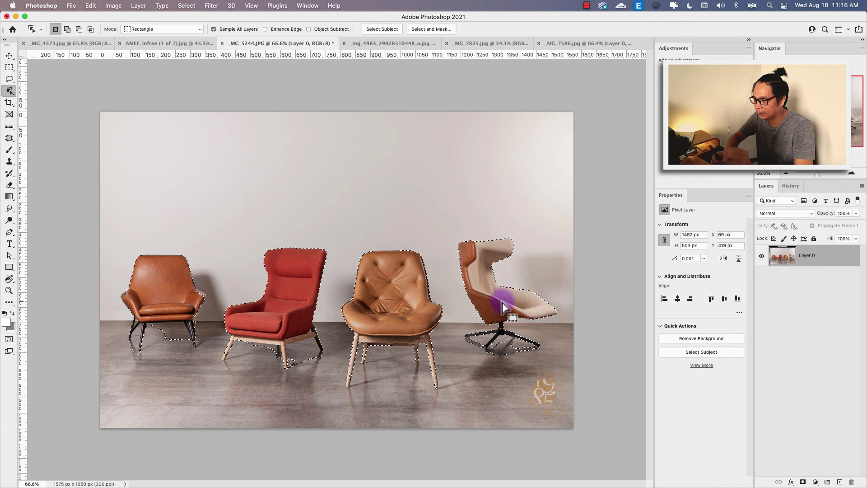
pyautogui.click(443, 398)
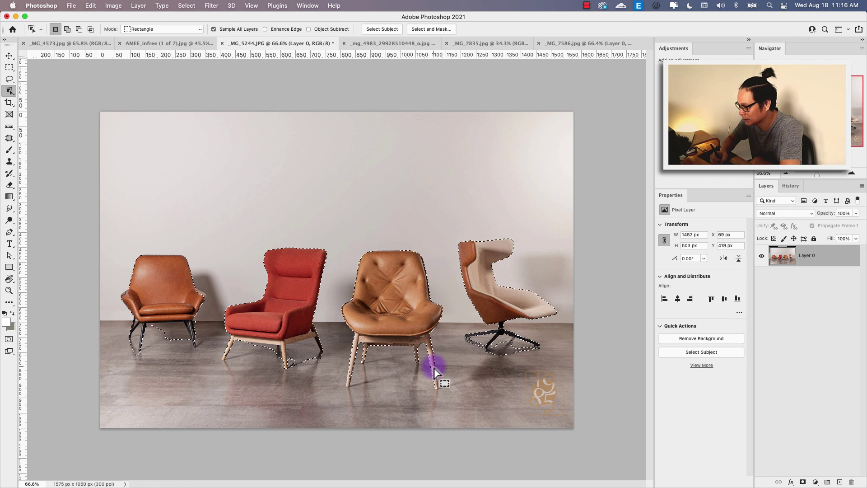
pyautogui.click(194, 42)
pyautogui.click(325, 44)
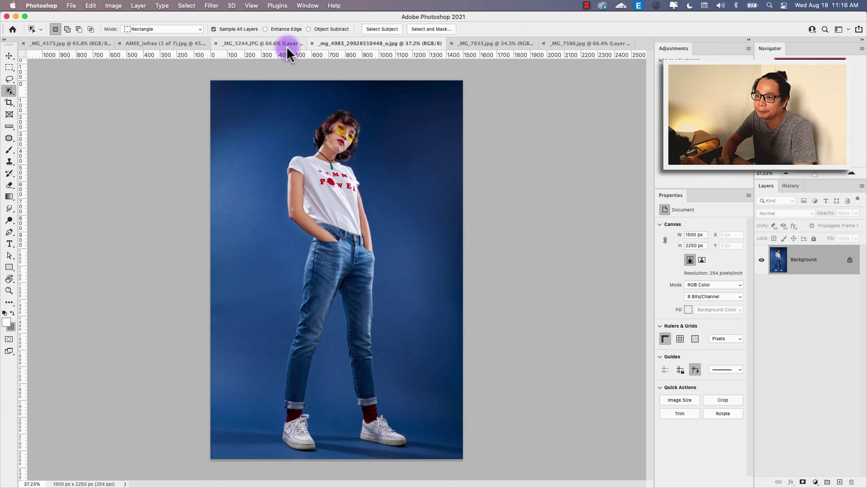
# Step: Switch back to the _MG_5244.JPG chairs photo
pyautogui.click(286, 43)
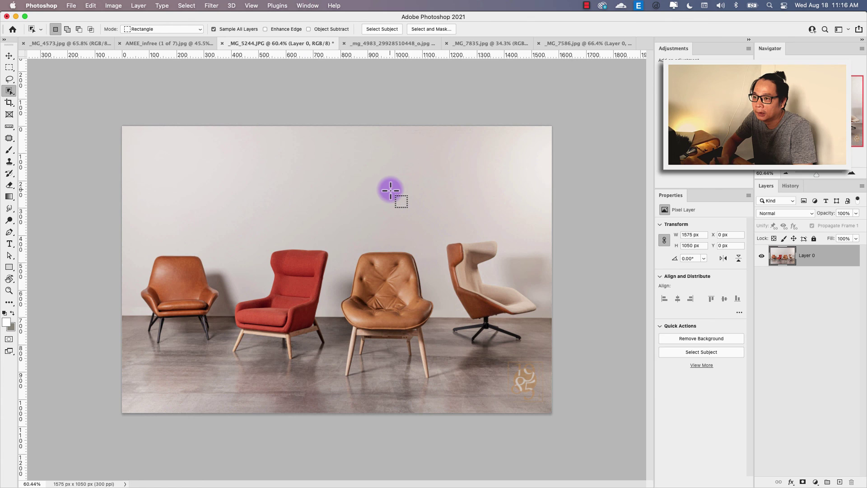